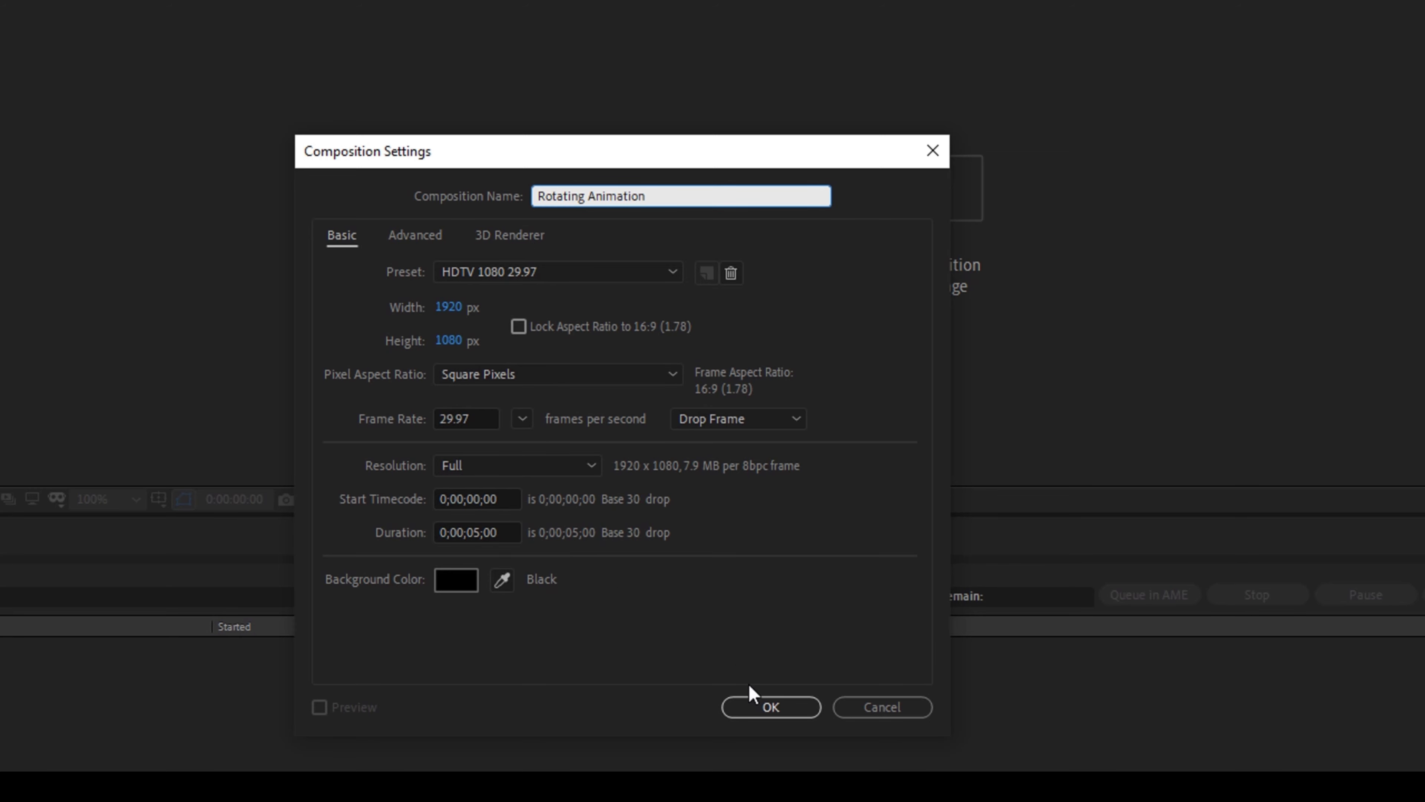
Create the Rotating Animation composition and add a full-size dark green solid layer named Background
click(772, 706)
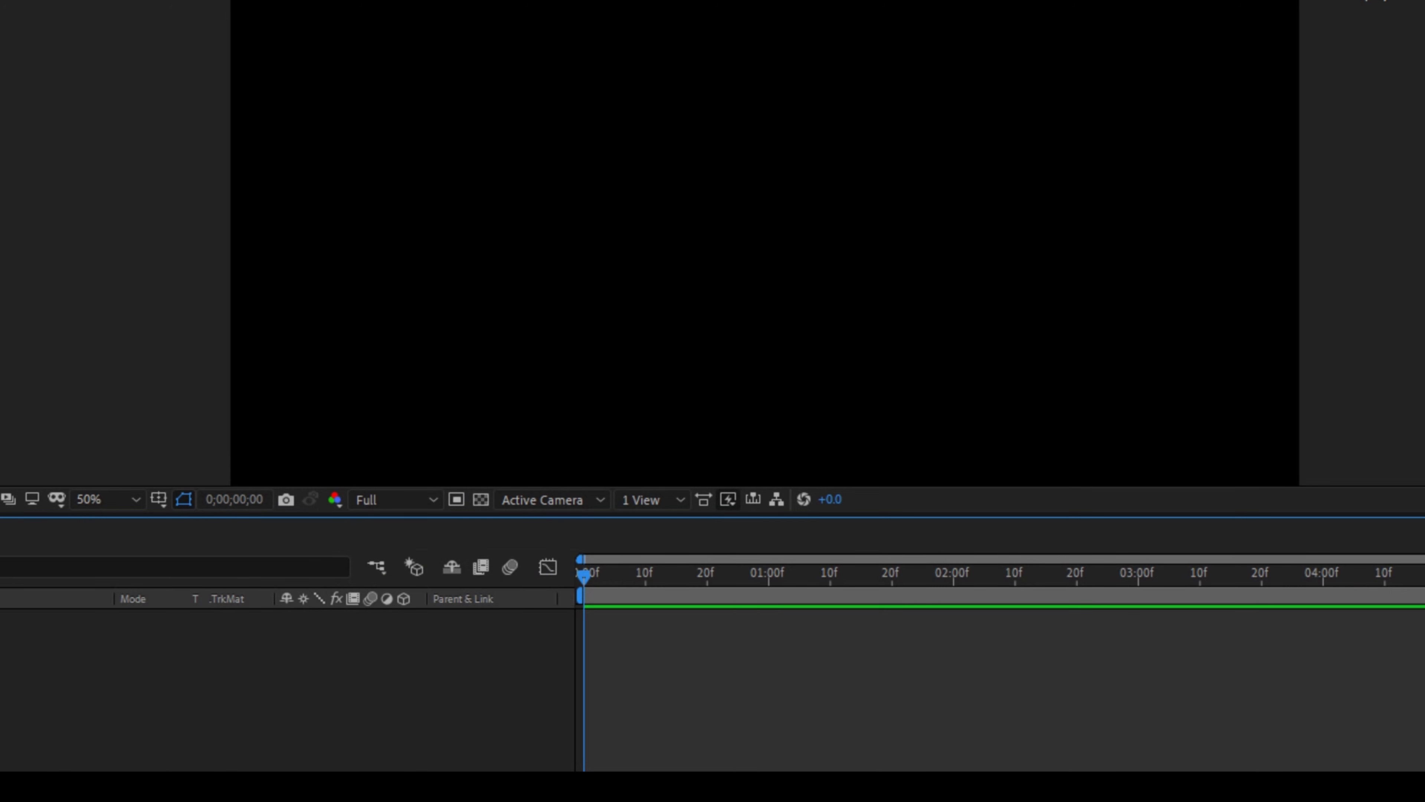
click(166, 32)
mouse_move(205, 55)
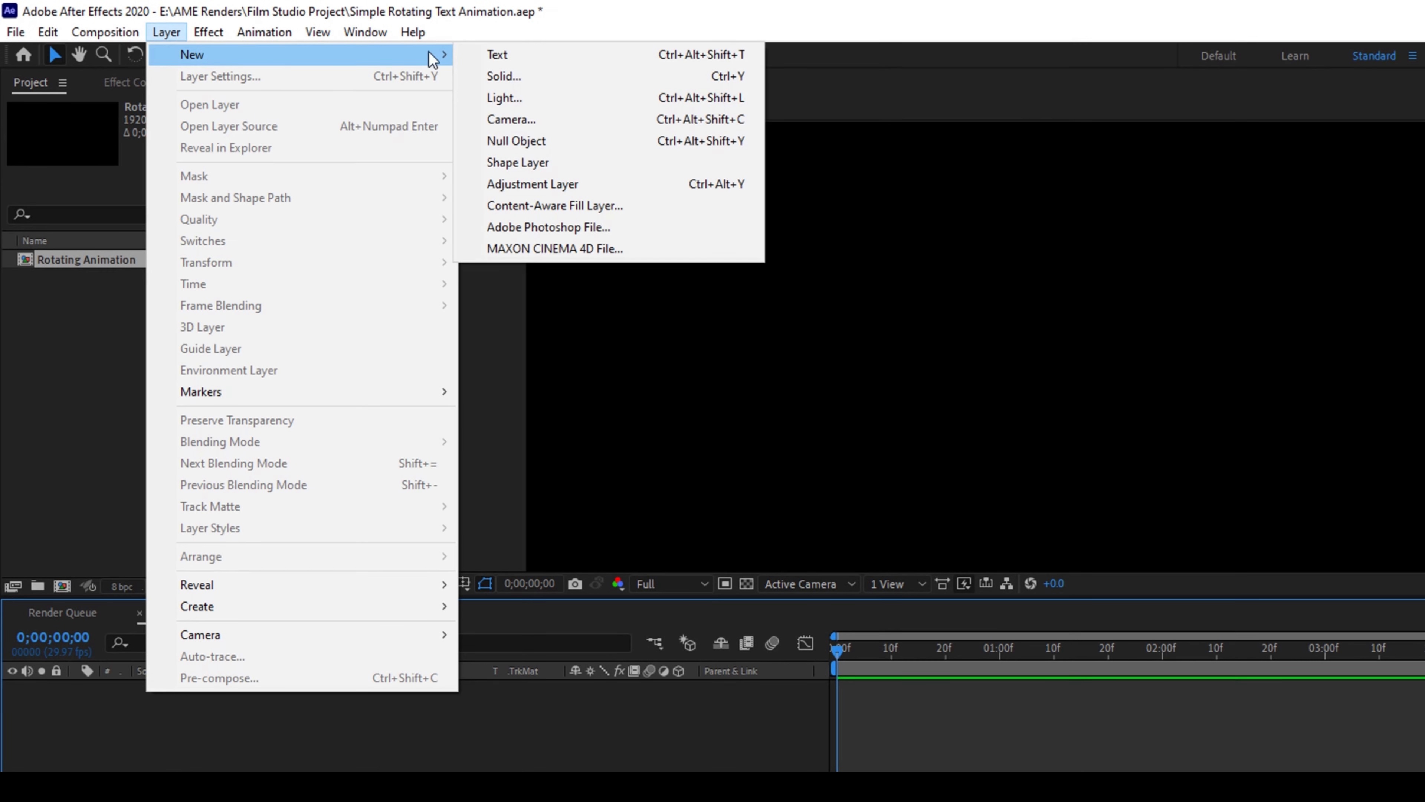
click(492, 78)
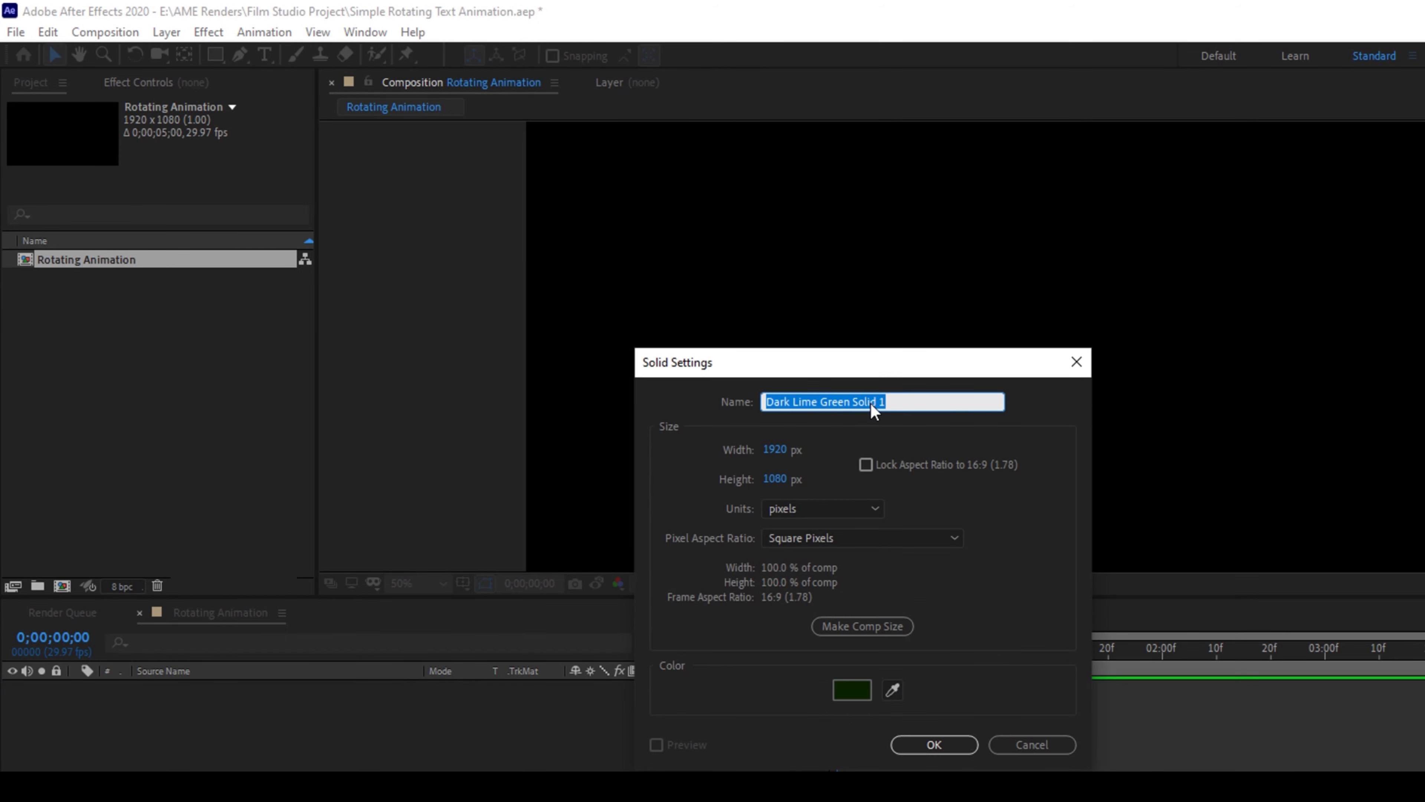
text(Background)
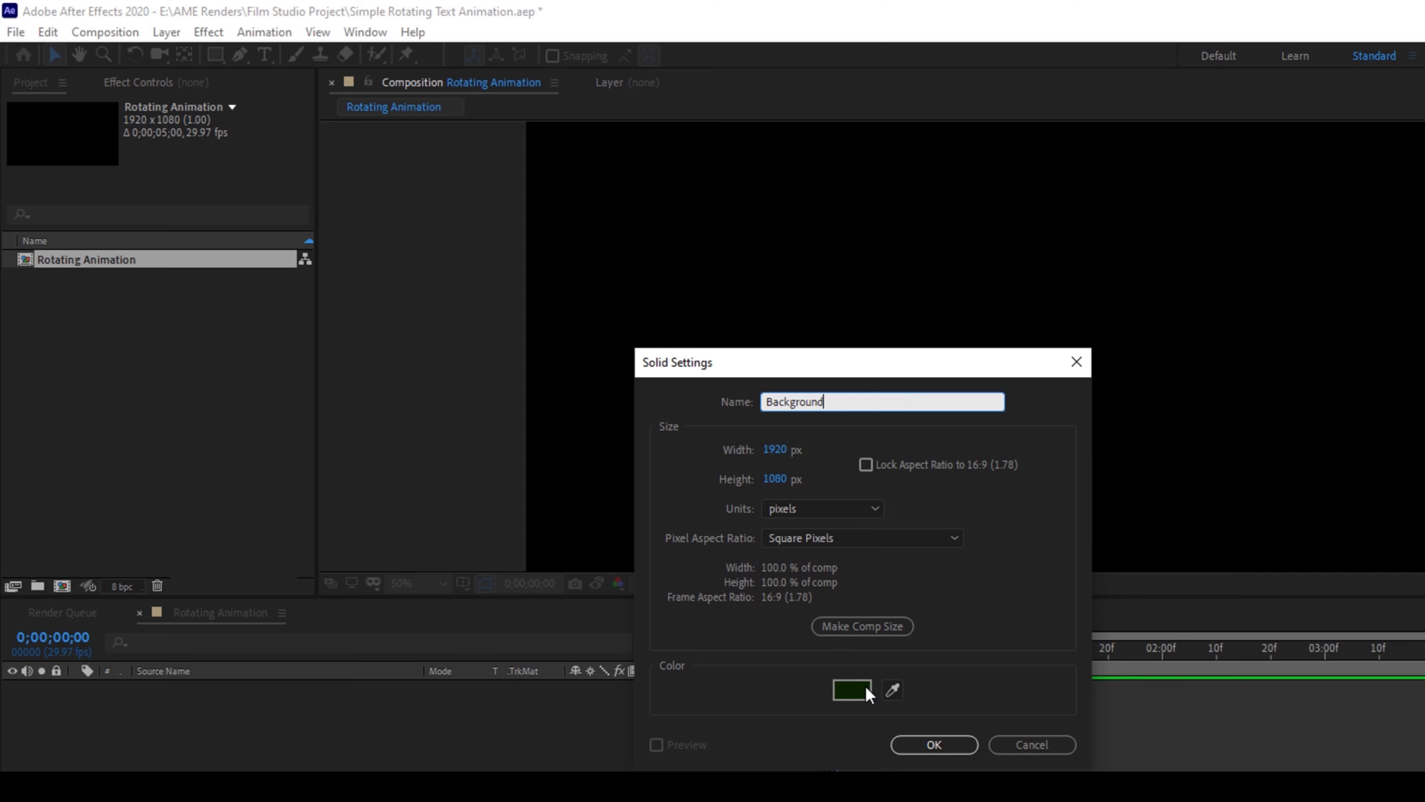
click(931, 747)
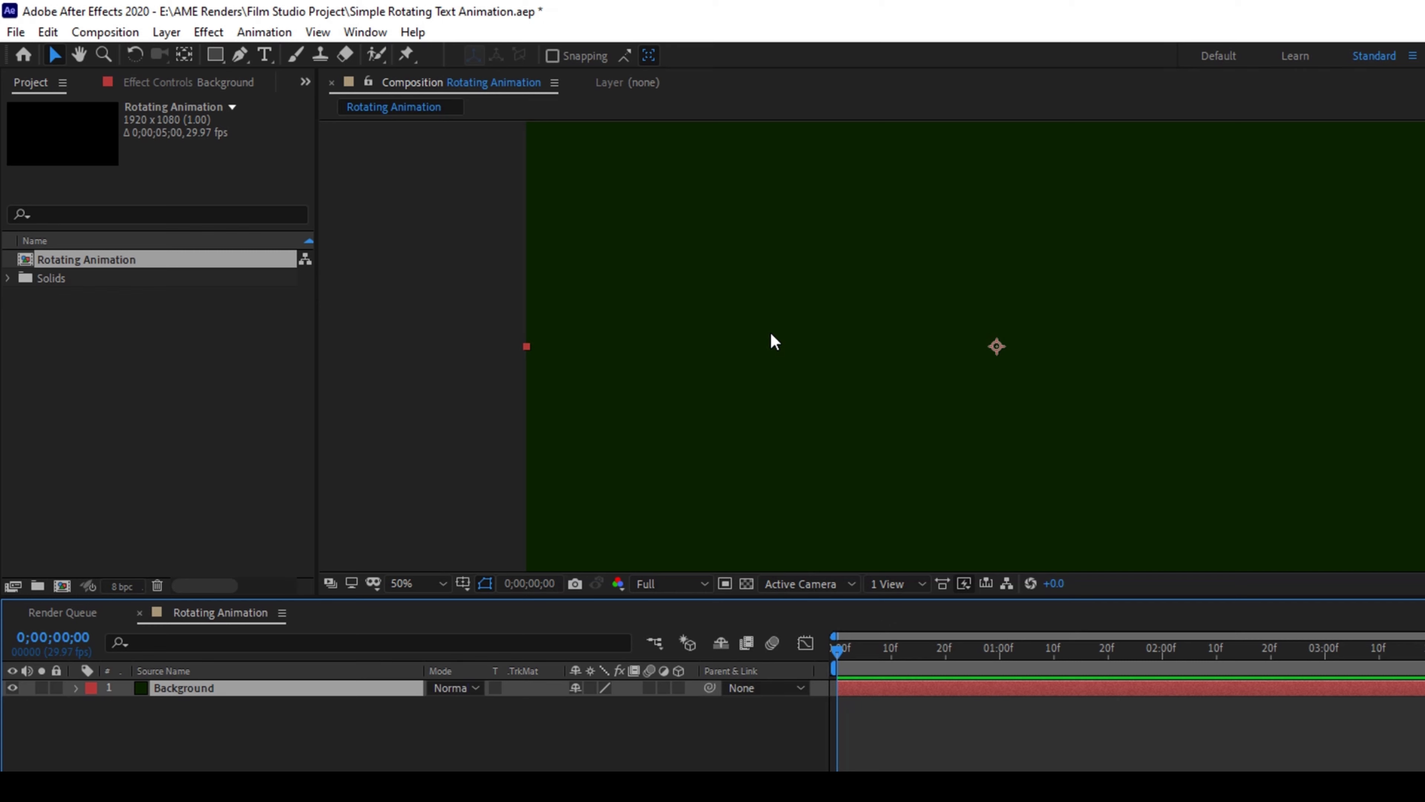
Add a text box across the middle of the composition reading ROTATING TEXT with EFFECT on a second line
click(264, 54)
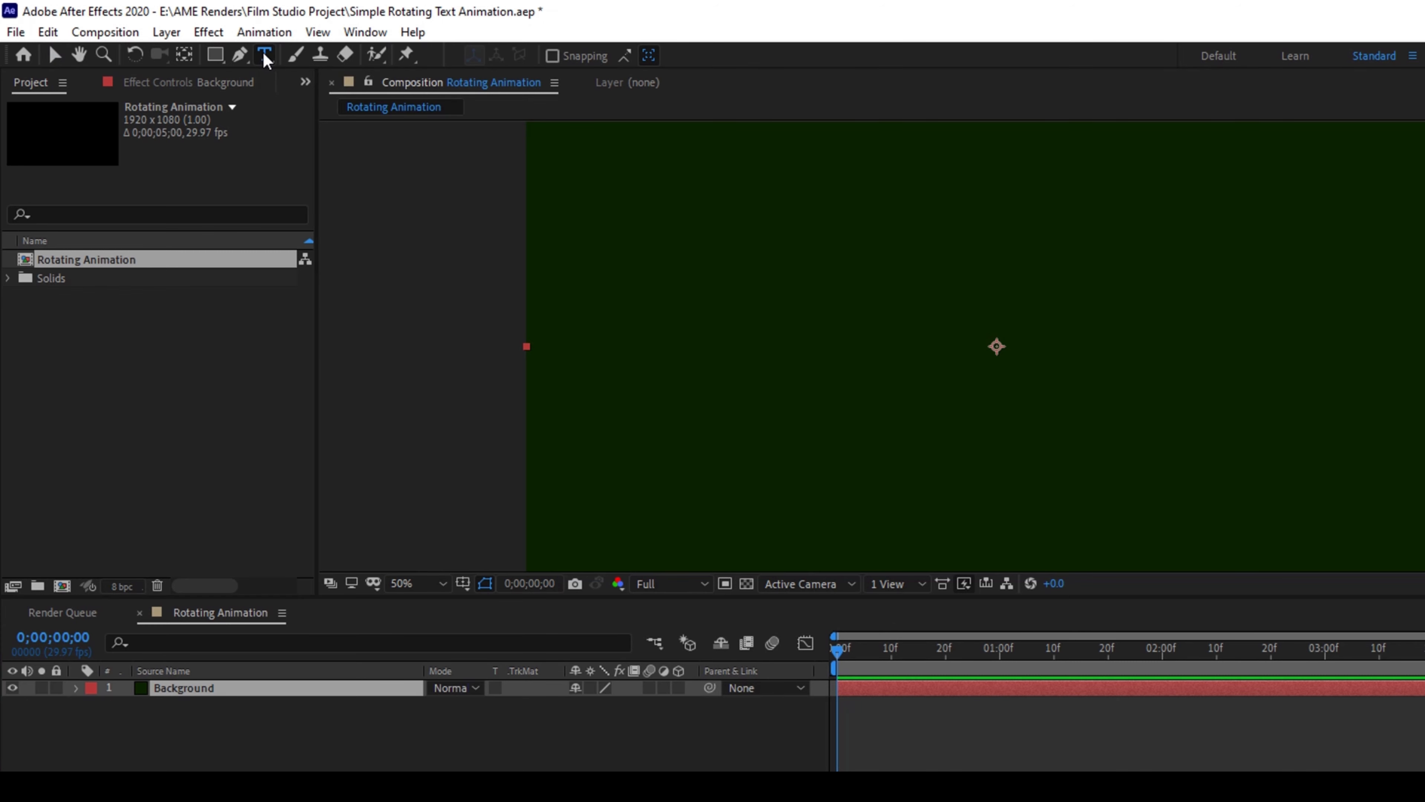
drag(663, 271, 1357, 479)
text(R)
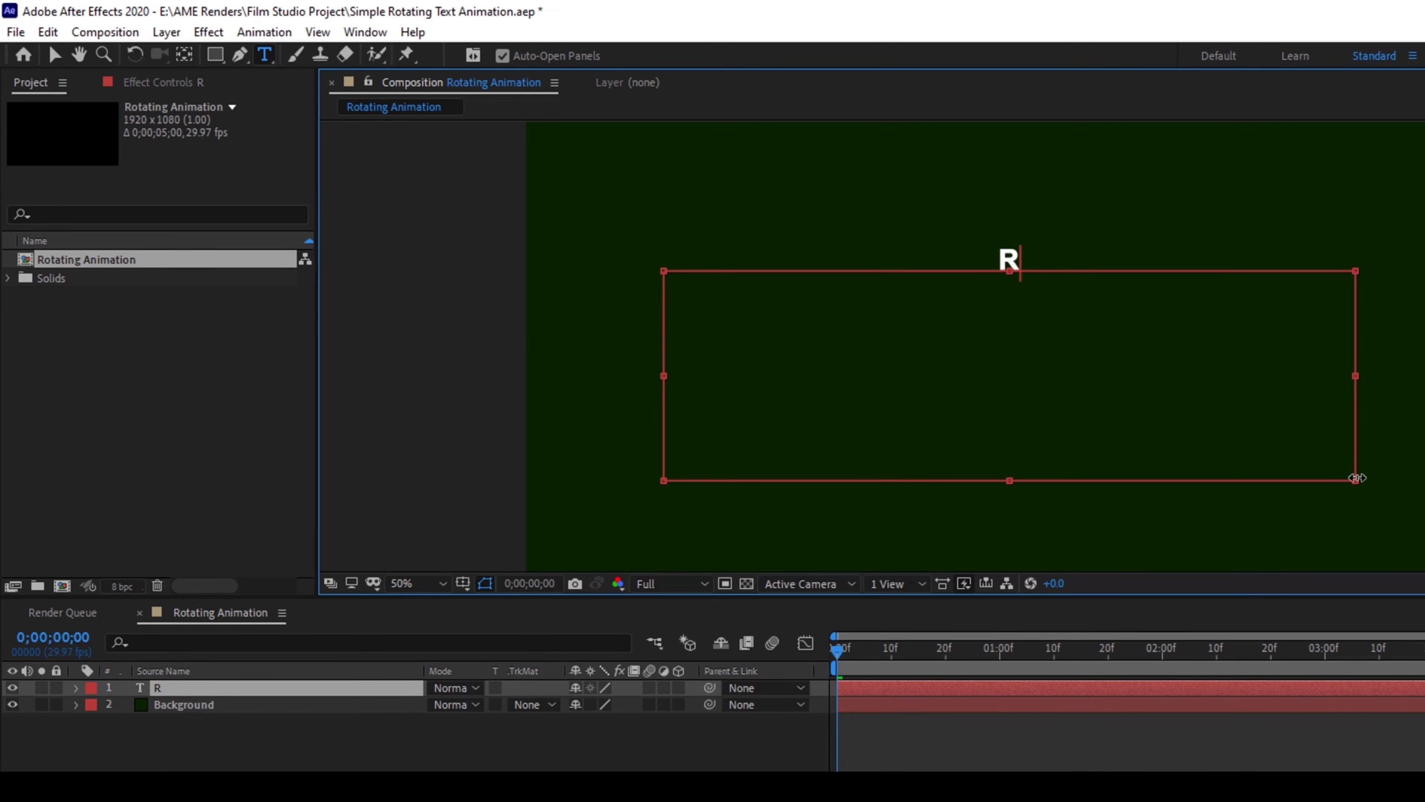
text(OTATING TEXT)
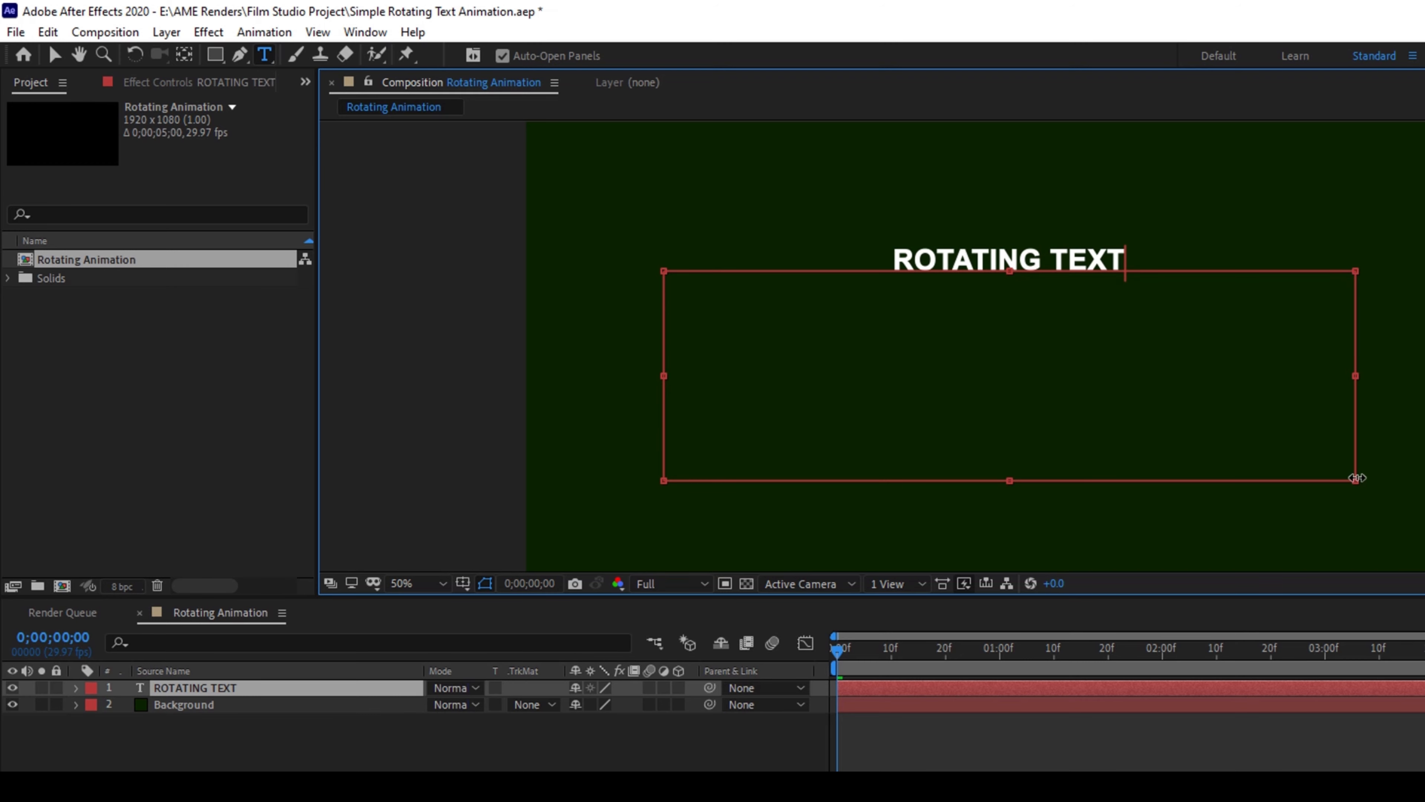
key(Return)
text(EFFECT)
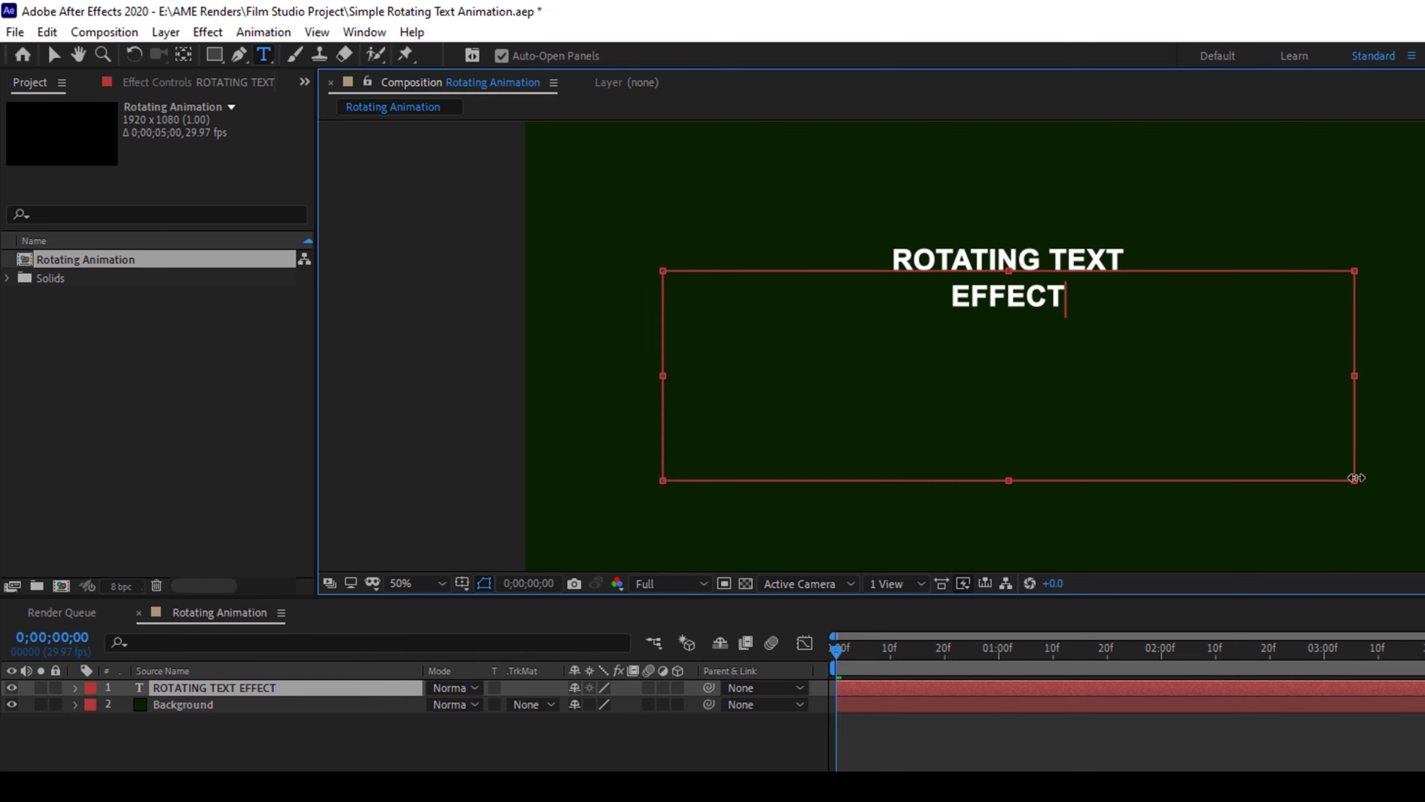
Format all of the title text in Arial Black with a 136 px font size and 156 px leading
key(ctrl+a)
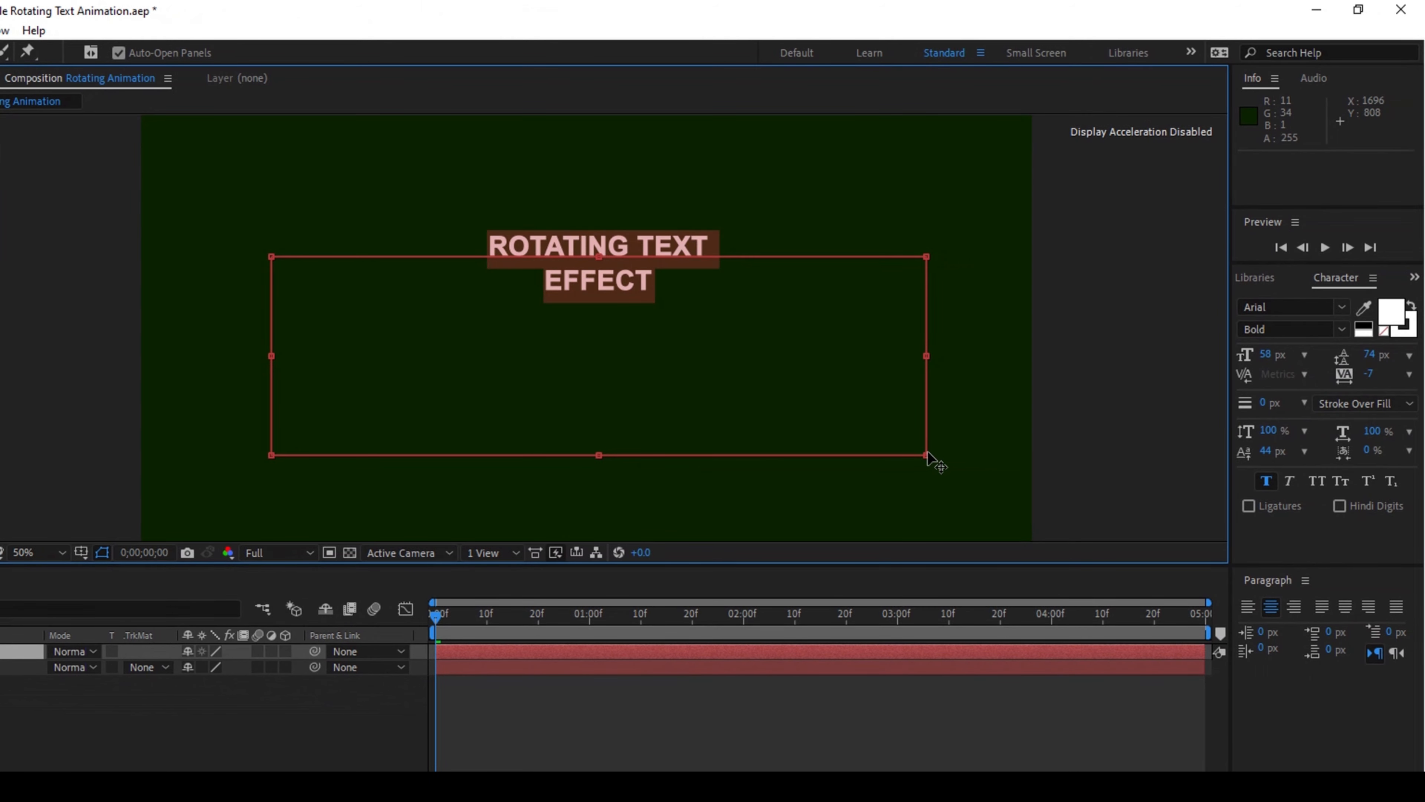
click(1267, 357)
drag(1267, 359, 1394, 359)
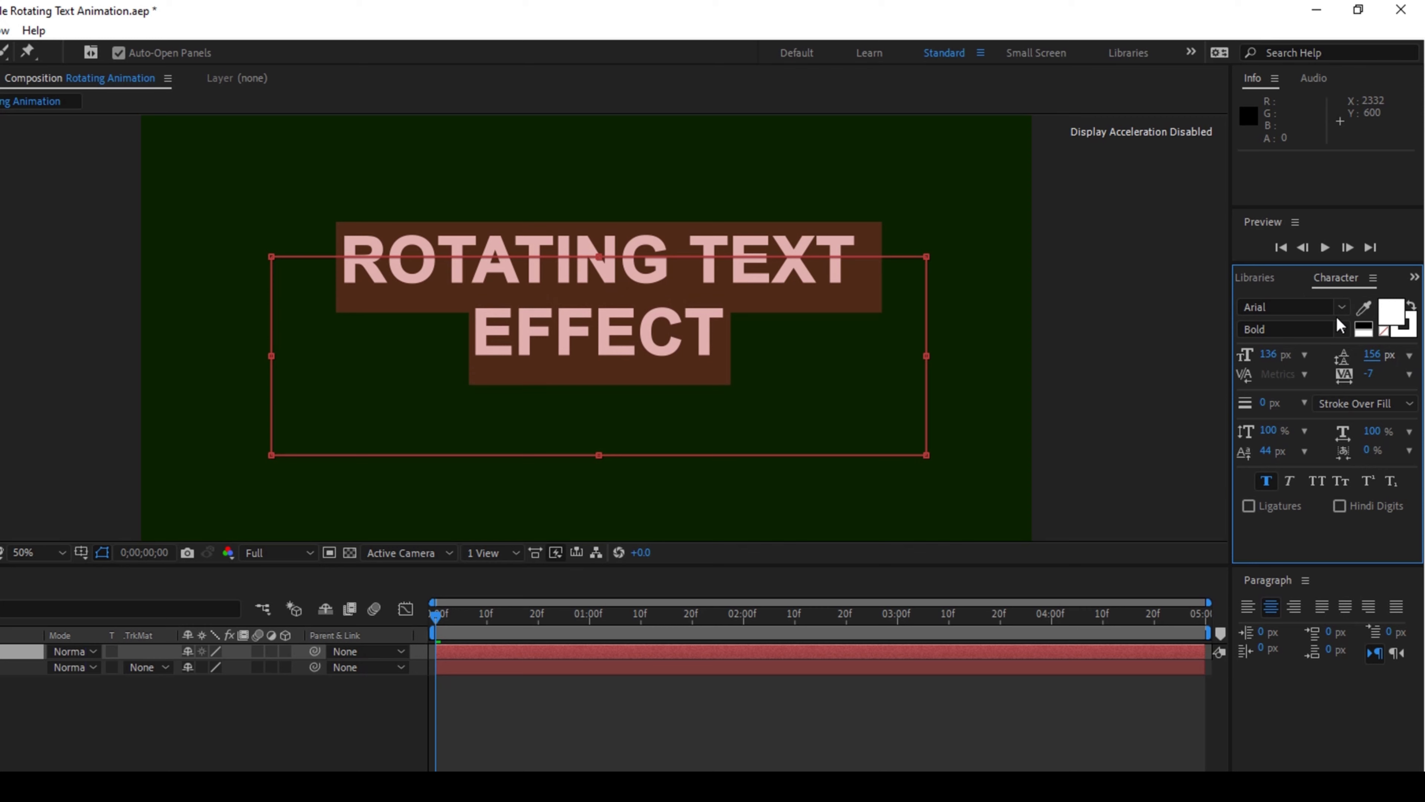
click(1340, 328)
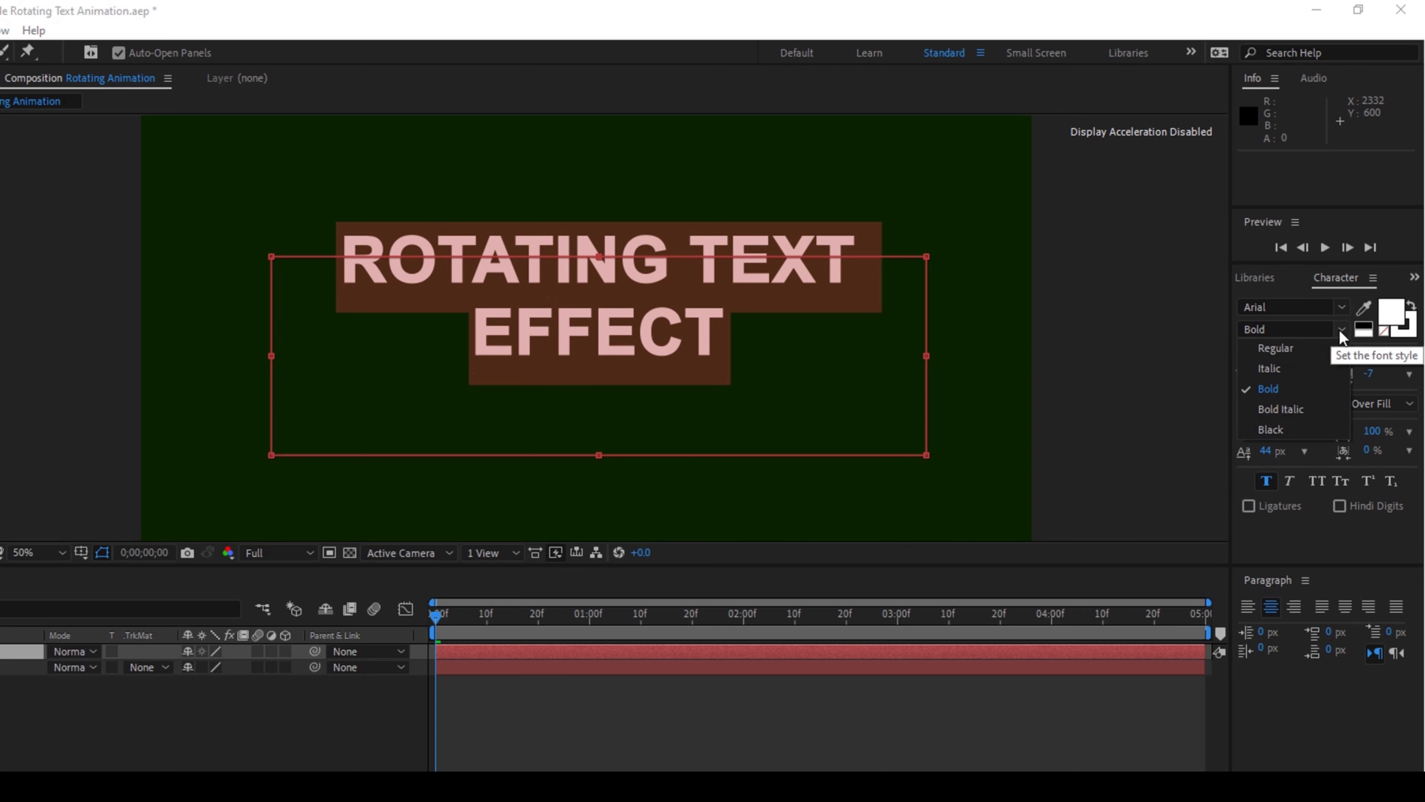
click(1272, 430)
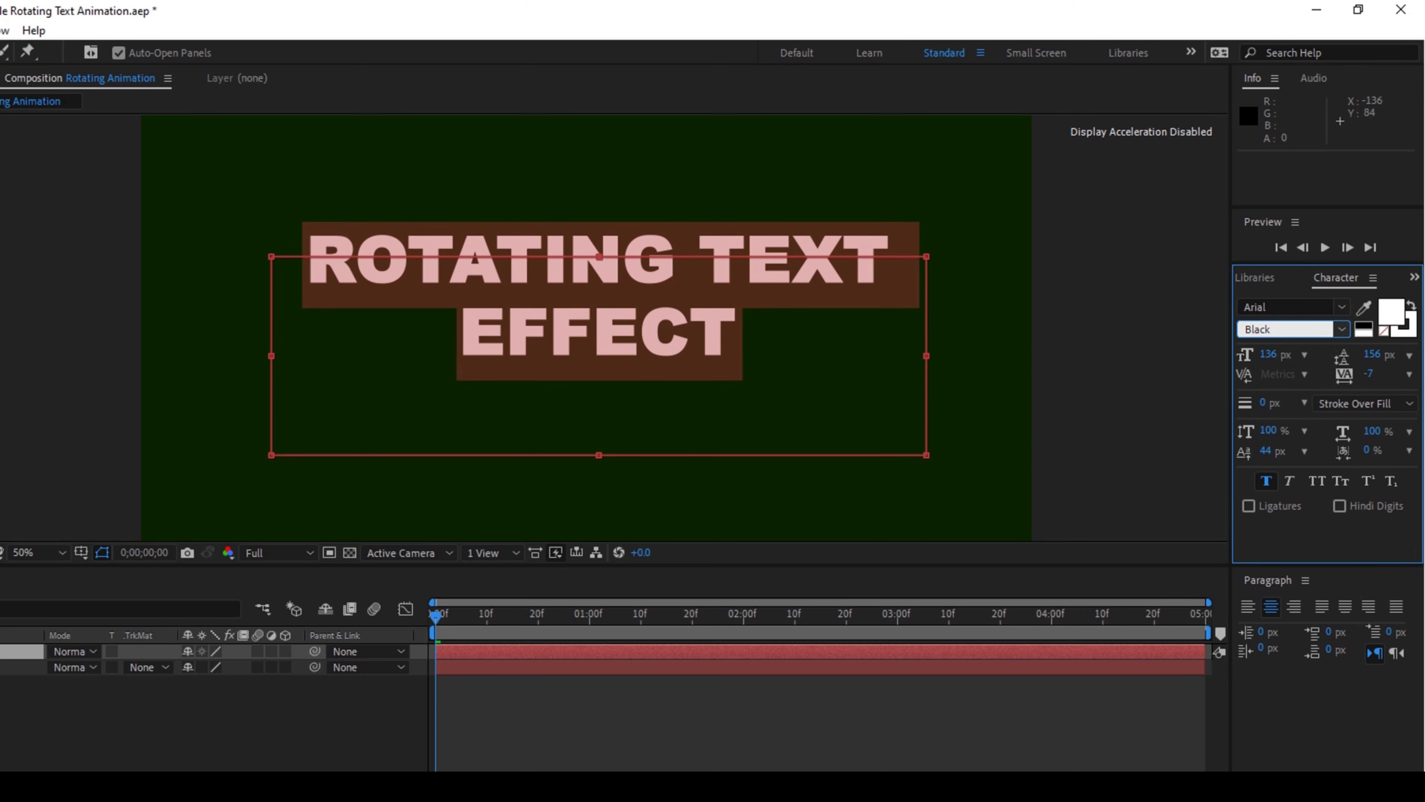
key(v)
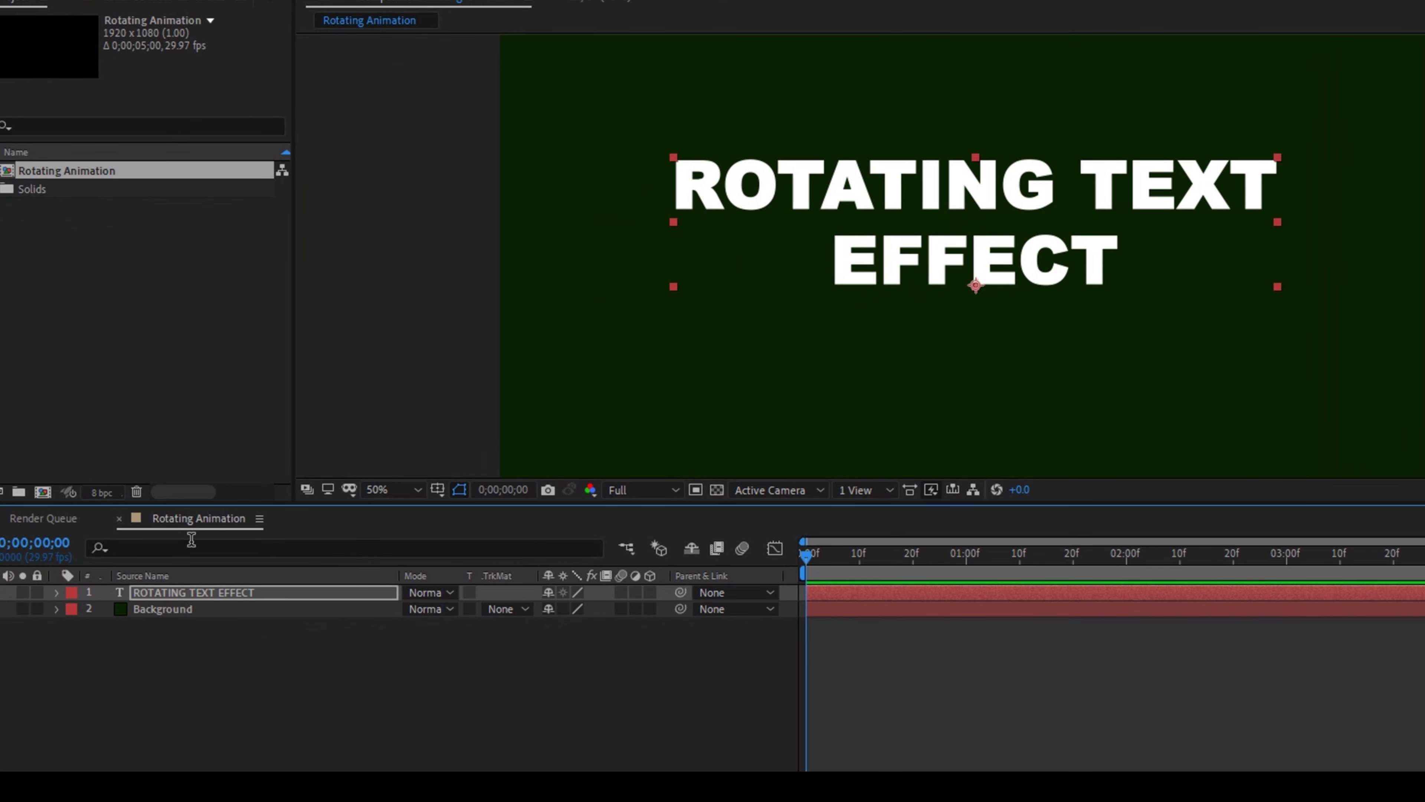
Add a text animator with Rotation and Scale properties to the ROTATING TEXT EFFECT layer
click(56, 593)
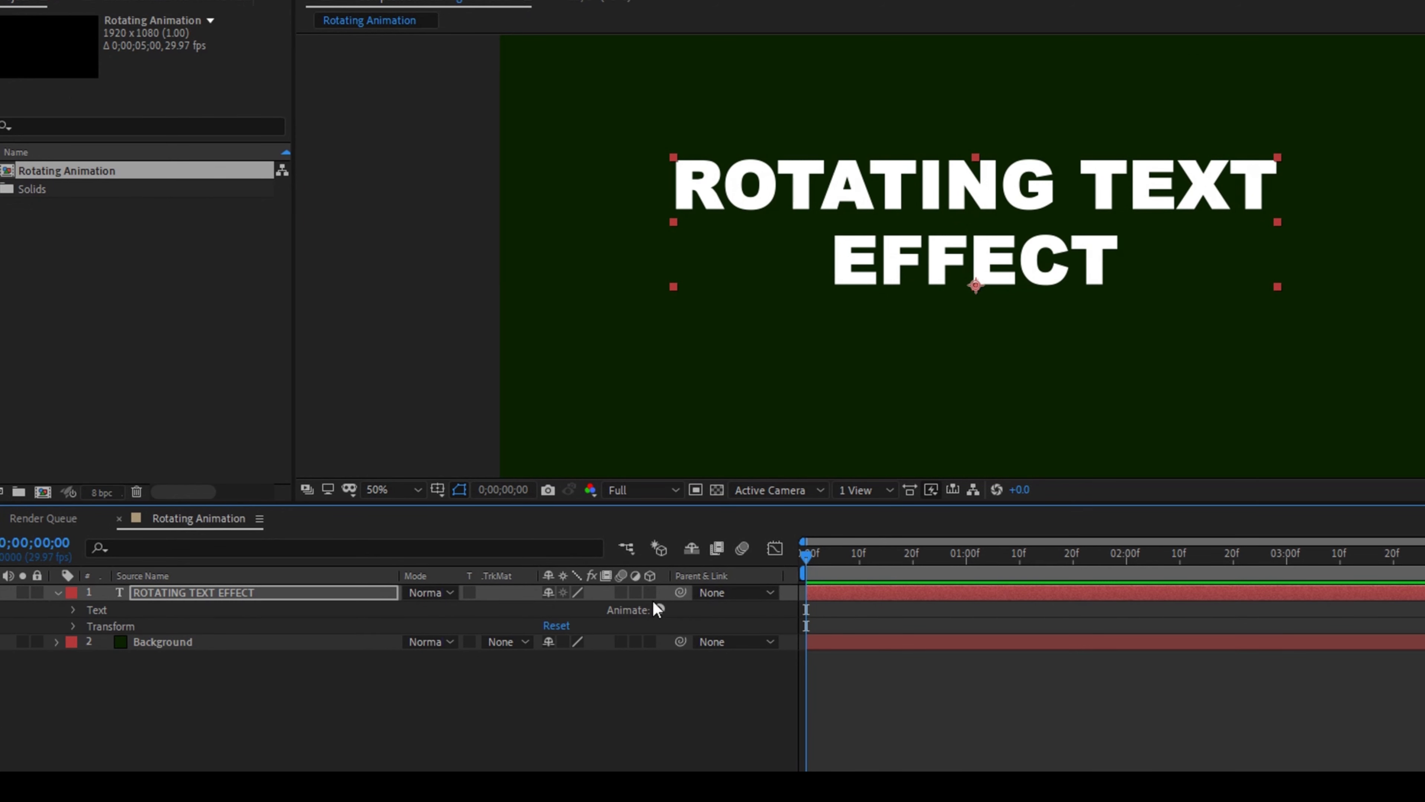
click(659, 609)
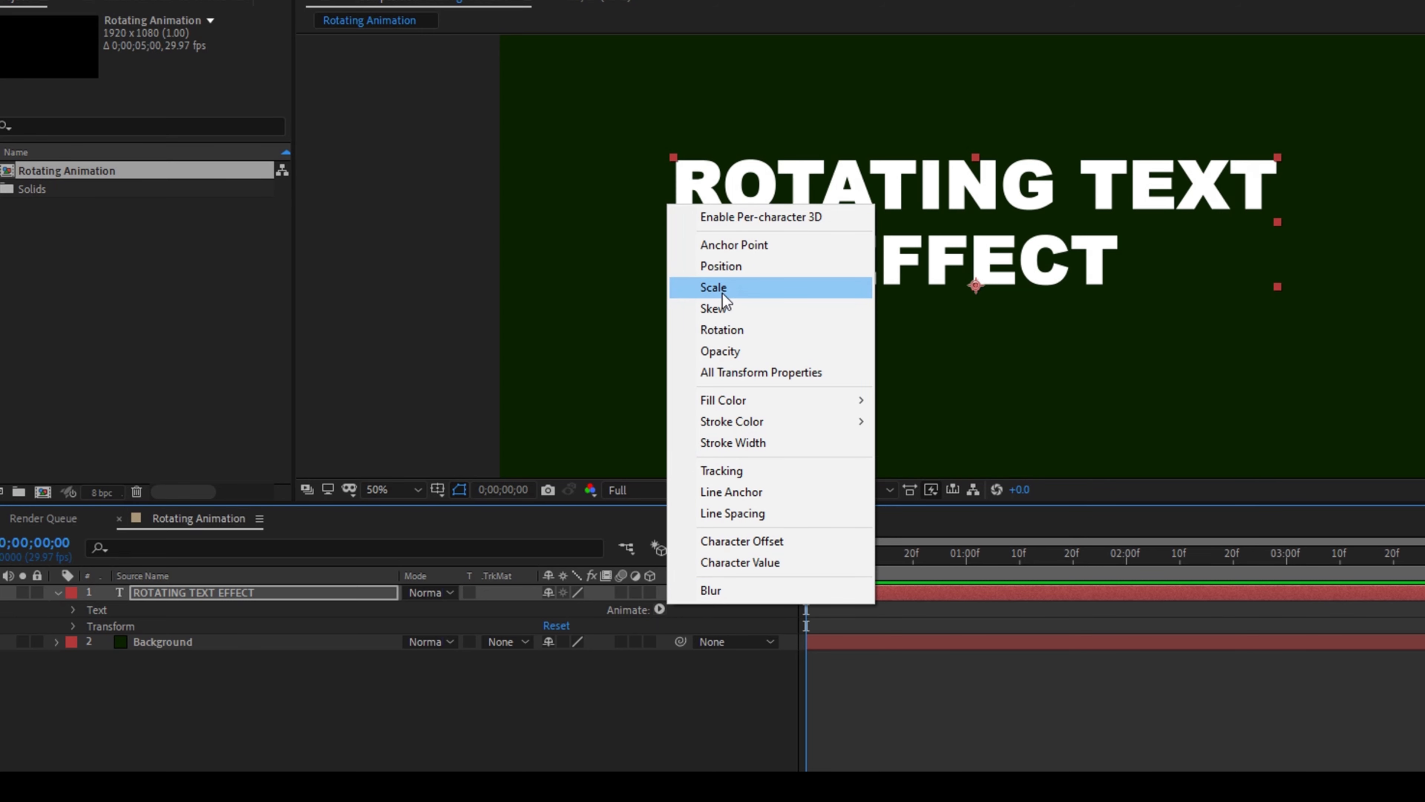
click(723, 330)
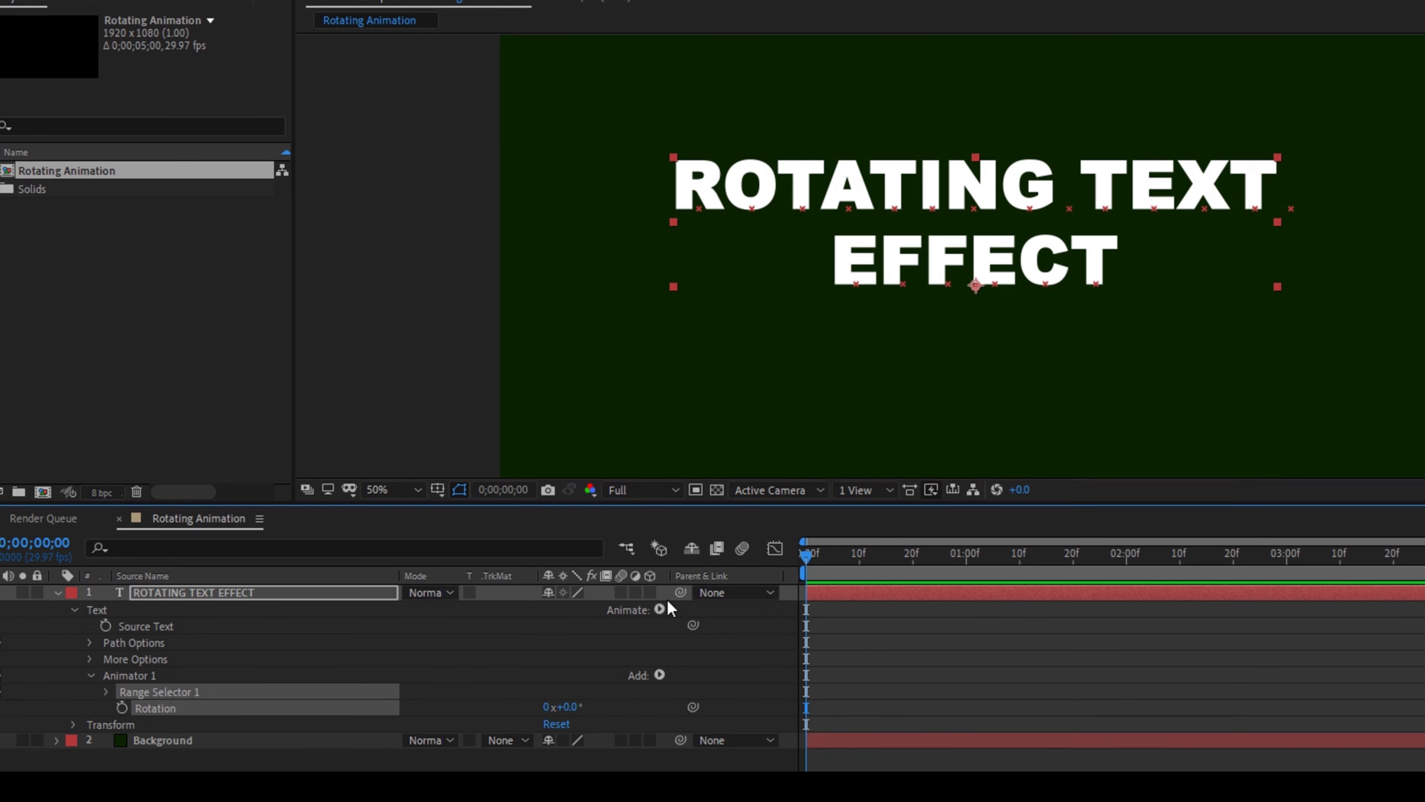
click(658, 609)
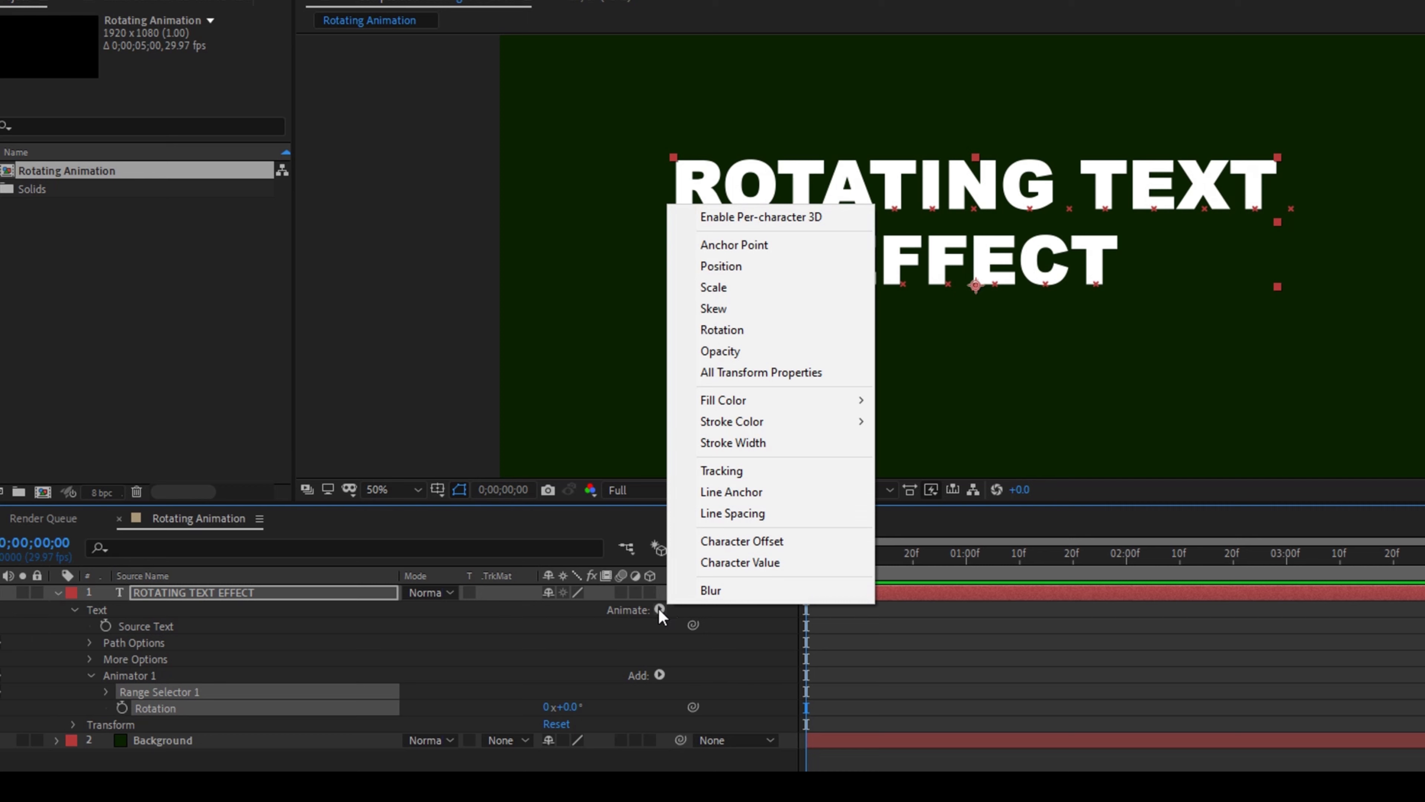
click(716, 288)
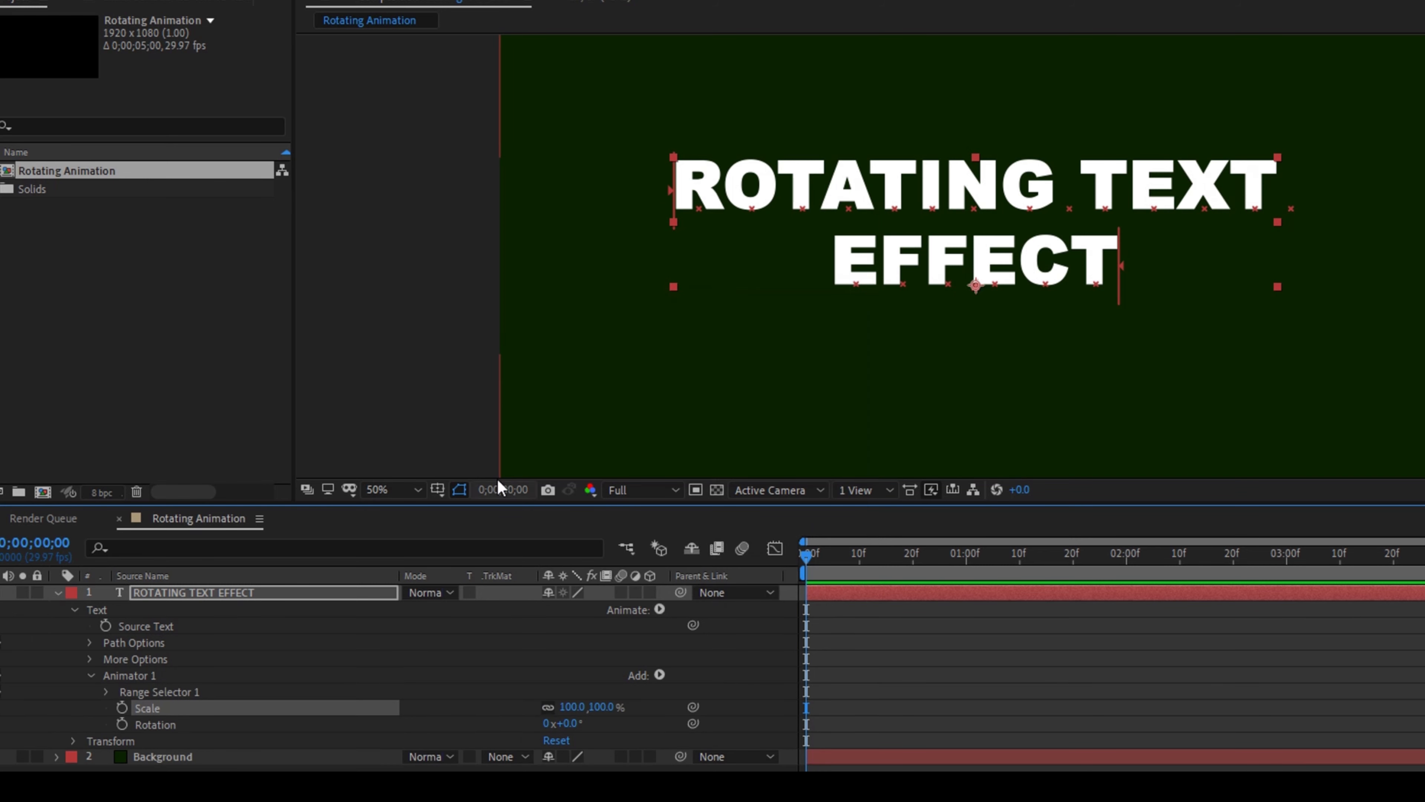
click(166, 692)
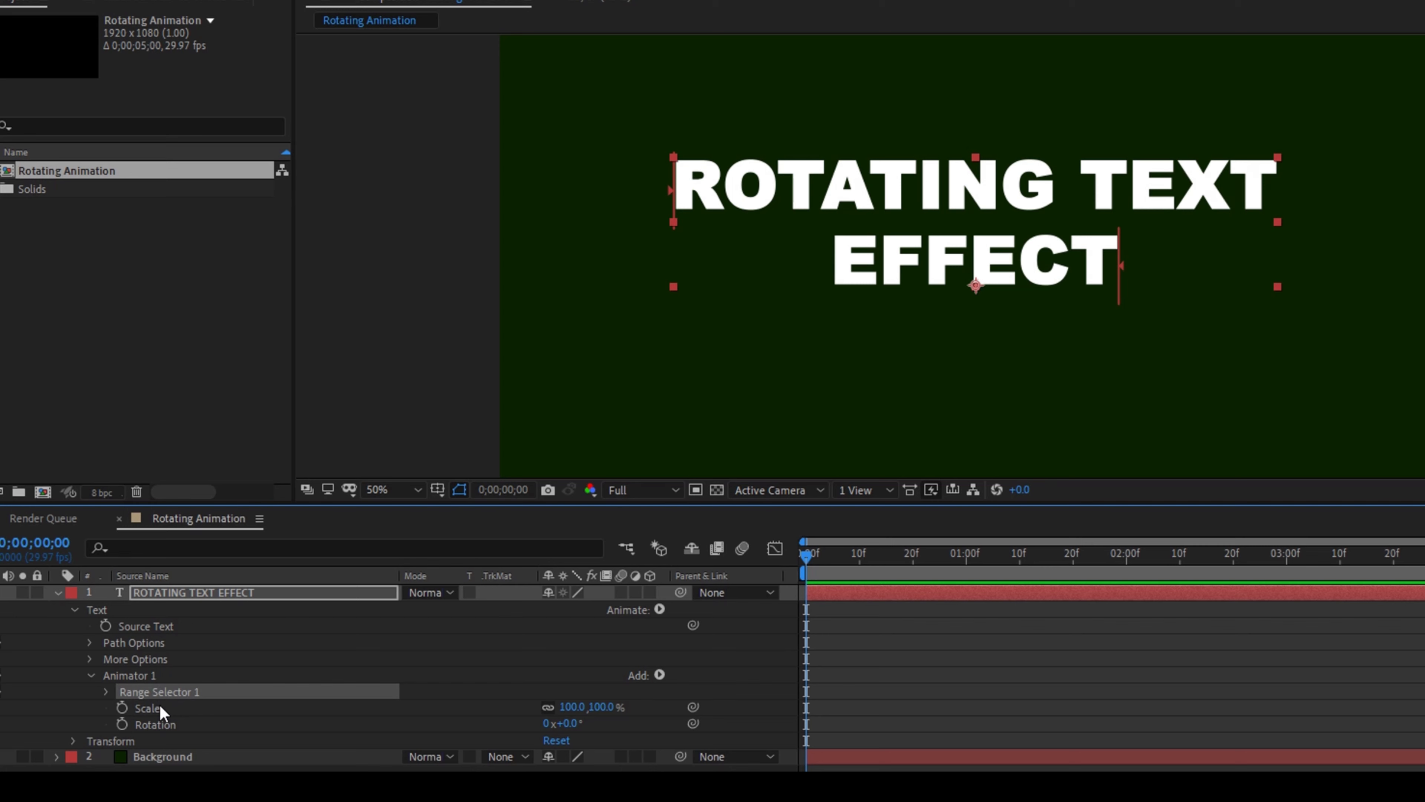
Keyframe the animator's Scale at 0% and Rotation at 90° at the start of the timeline
click(122, 708)
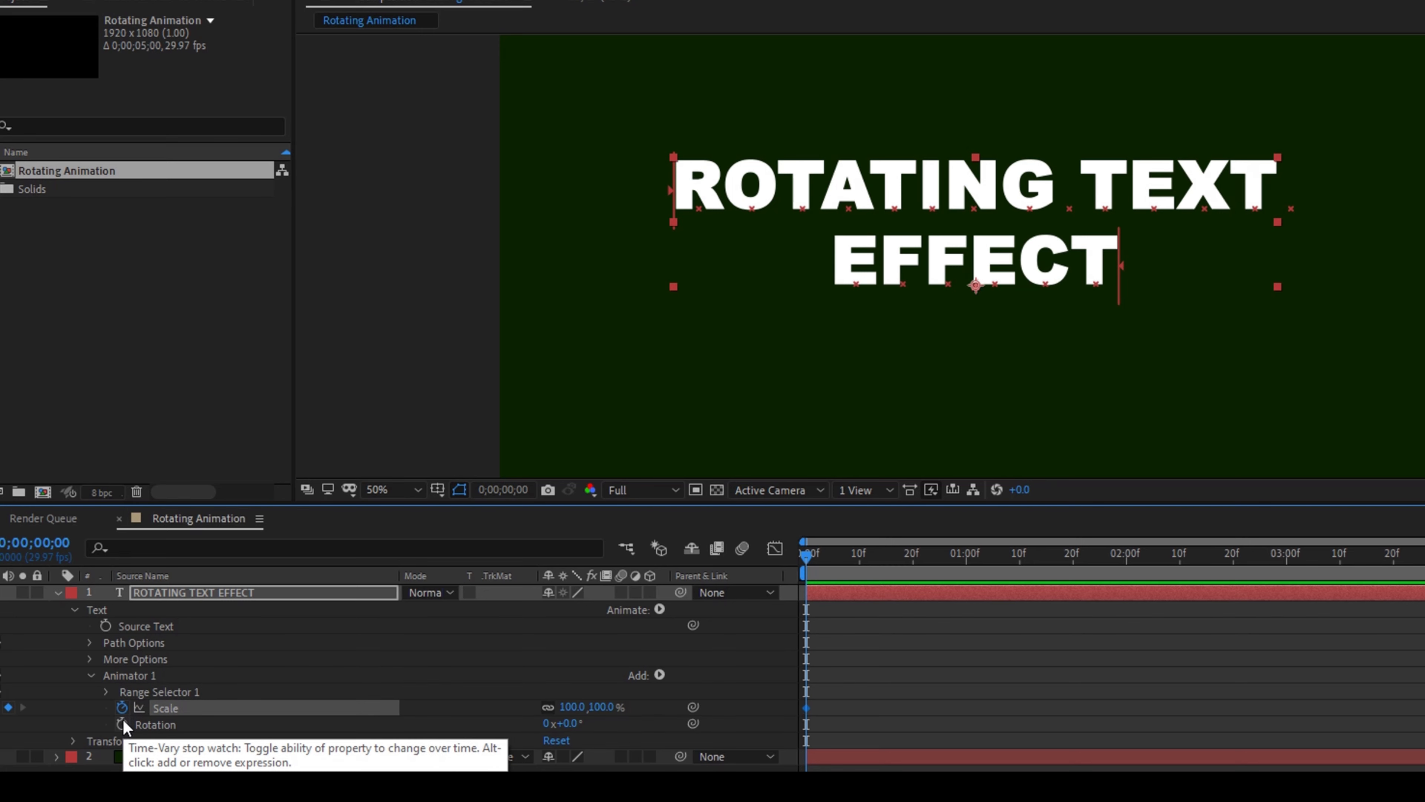
click(123, 721)
click(602, 707)
text(0)
key(Return)
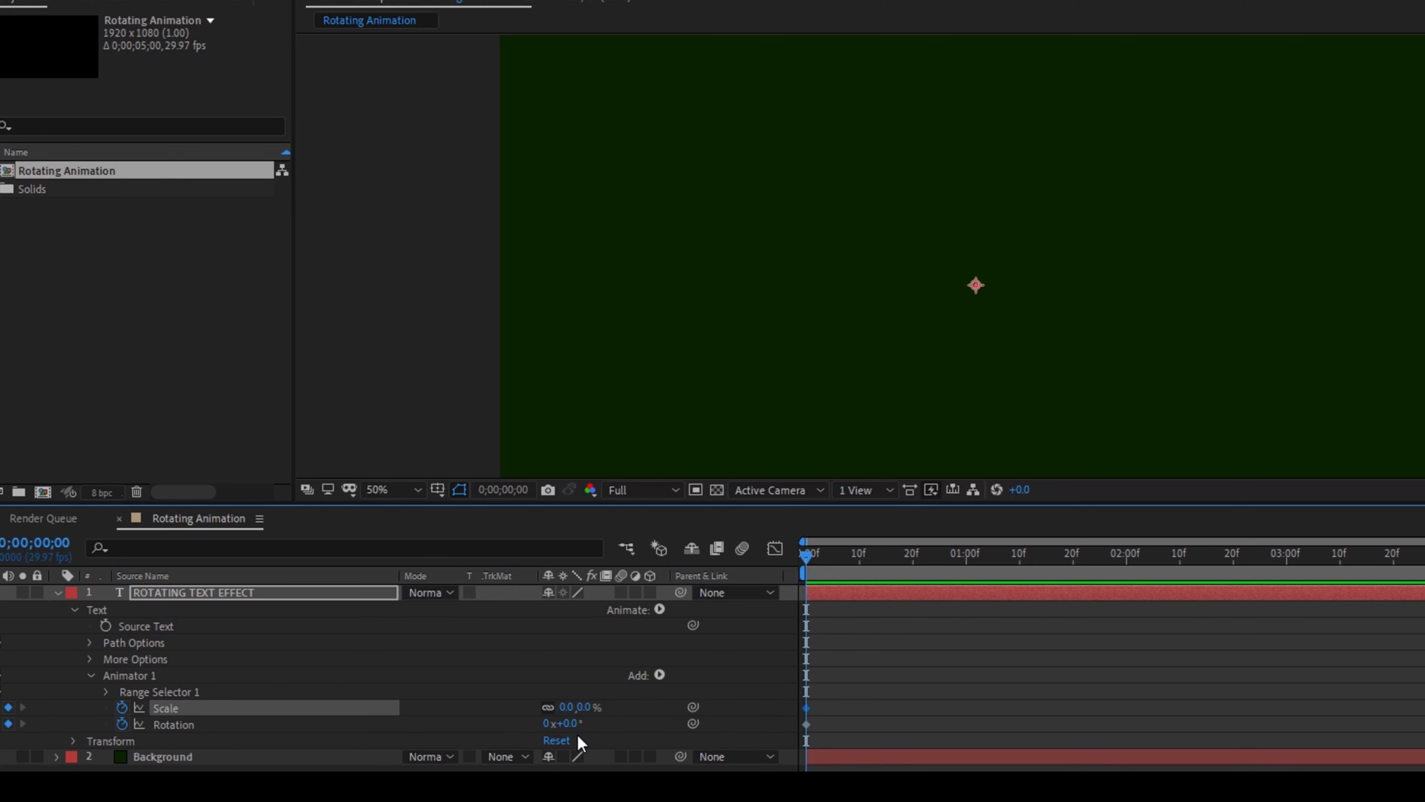
click(571, 724)
text(90)
key(Return)
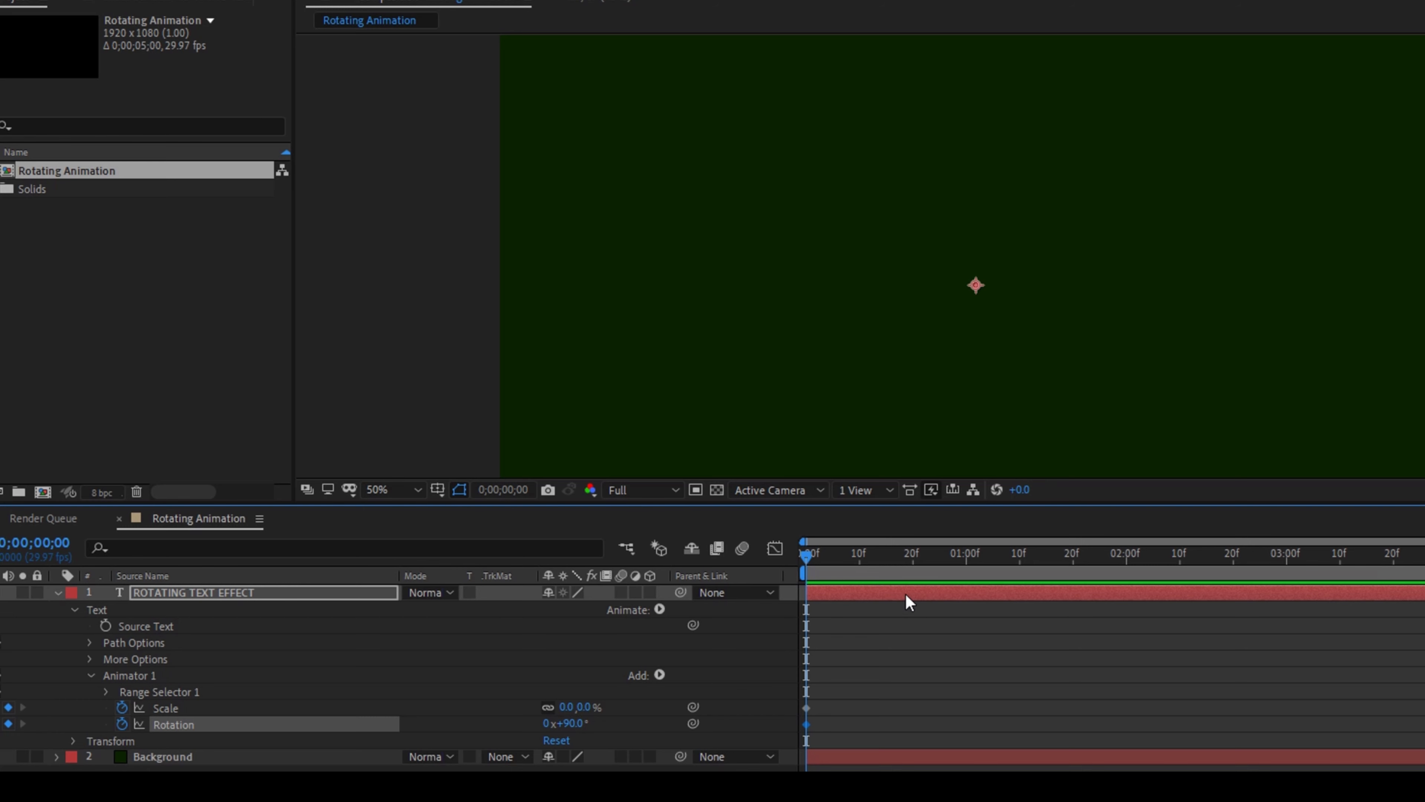
At 0;00;00;16, keyframe the animator's Scale at 100% and Rotation at 0°
click(890, 552)
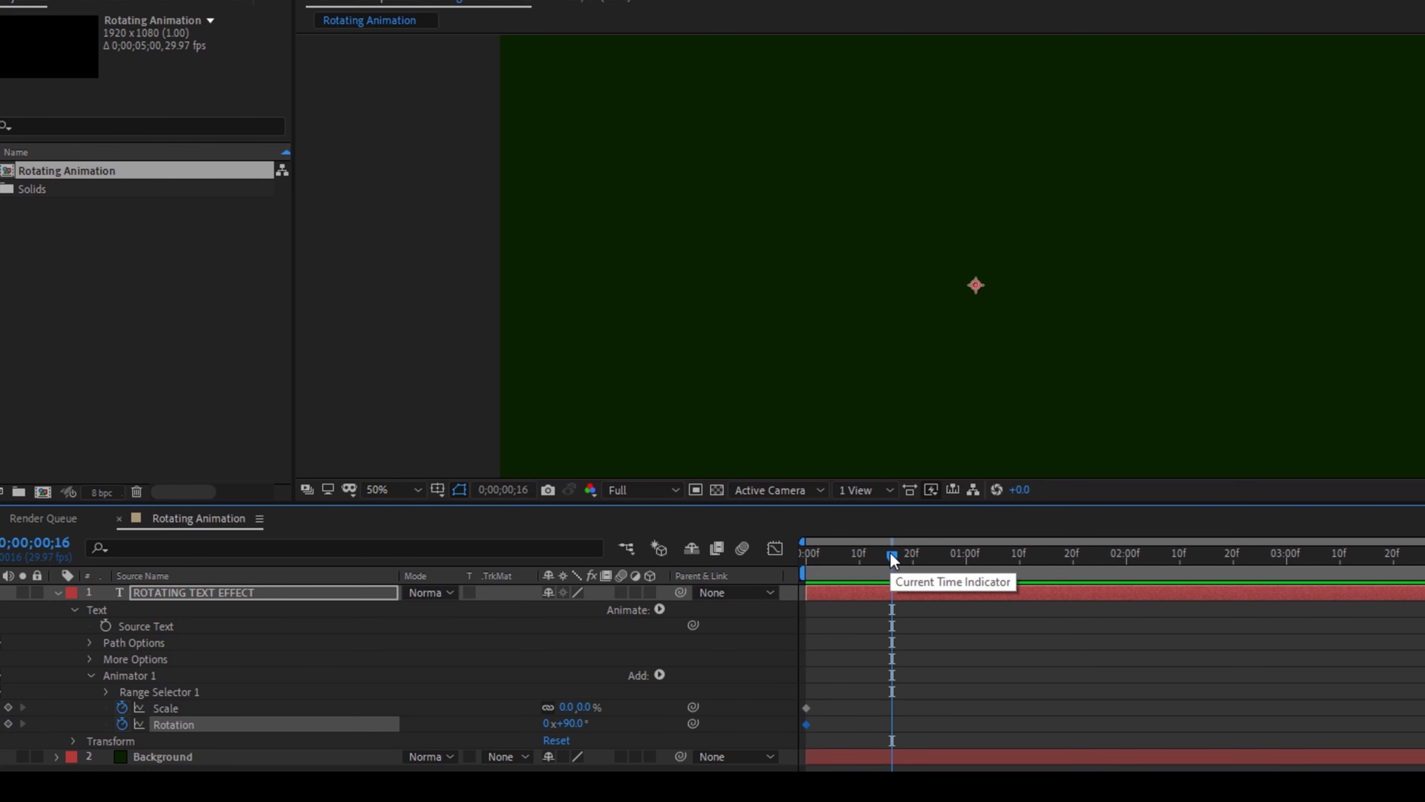
click(581, 708)
text(100)
key(Return)
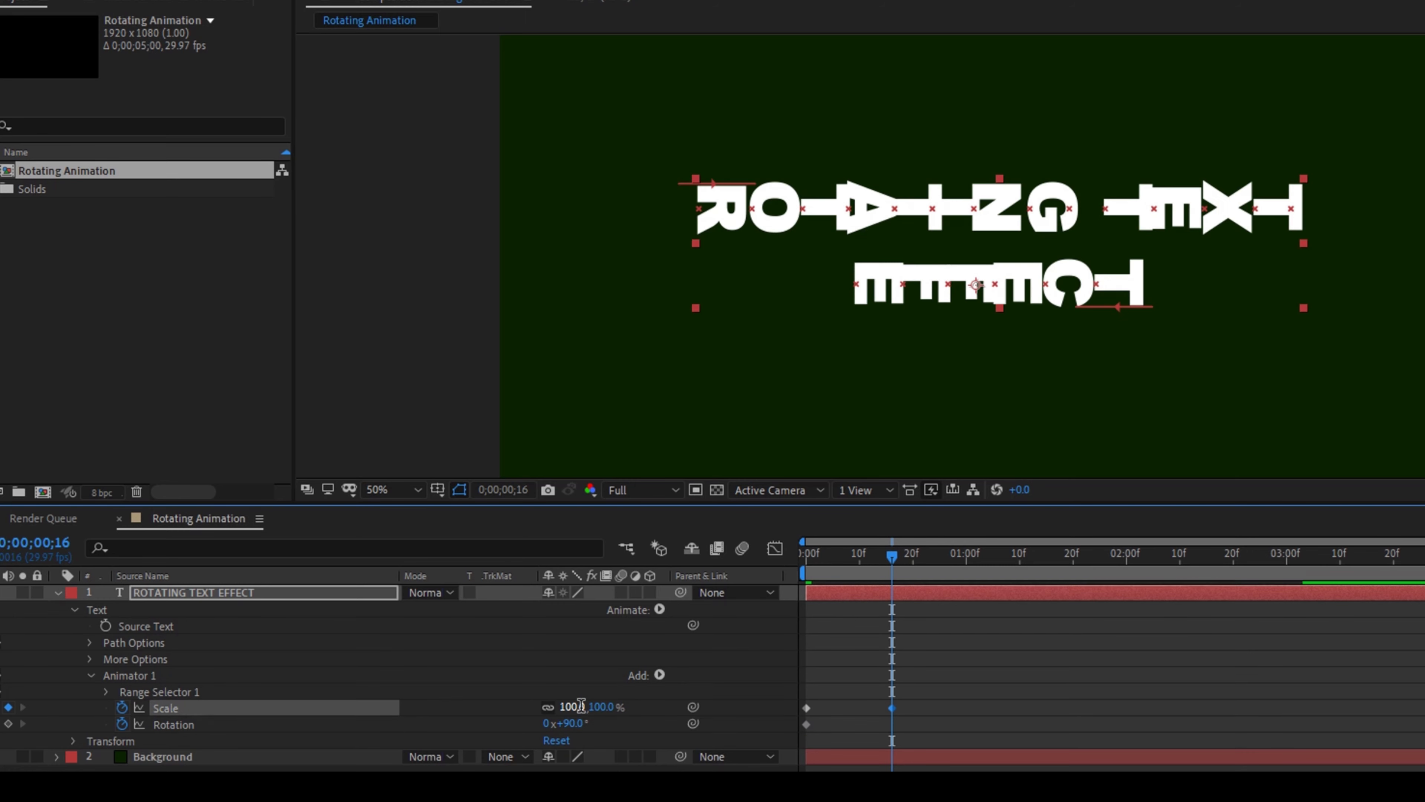
click(577, 723)
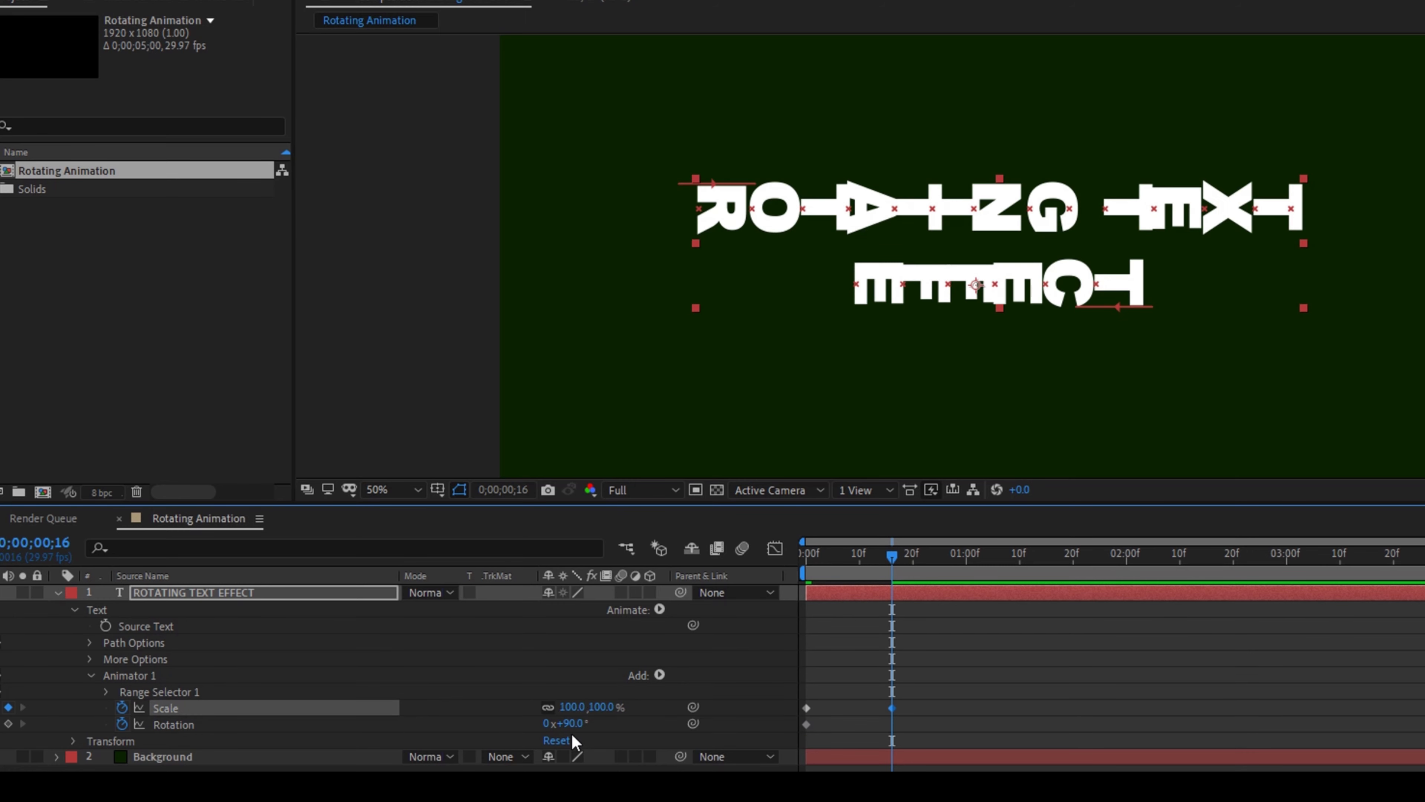
text(0)
key(Return)
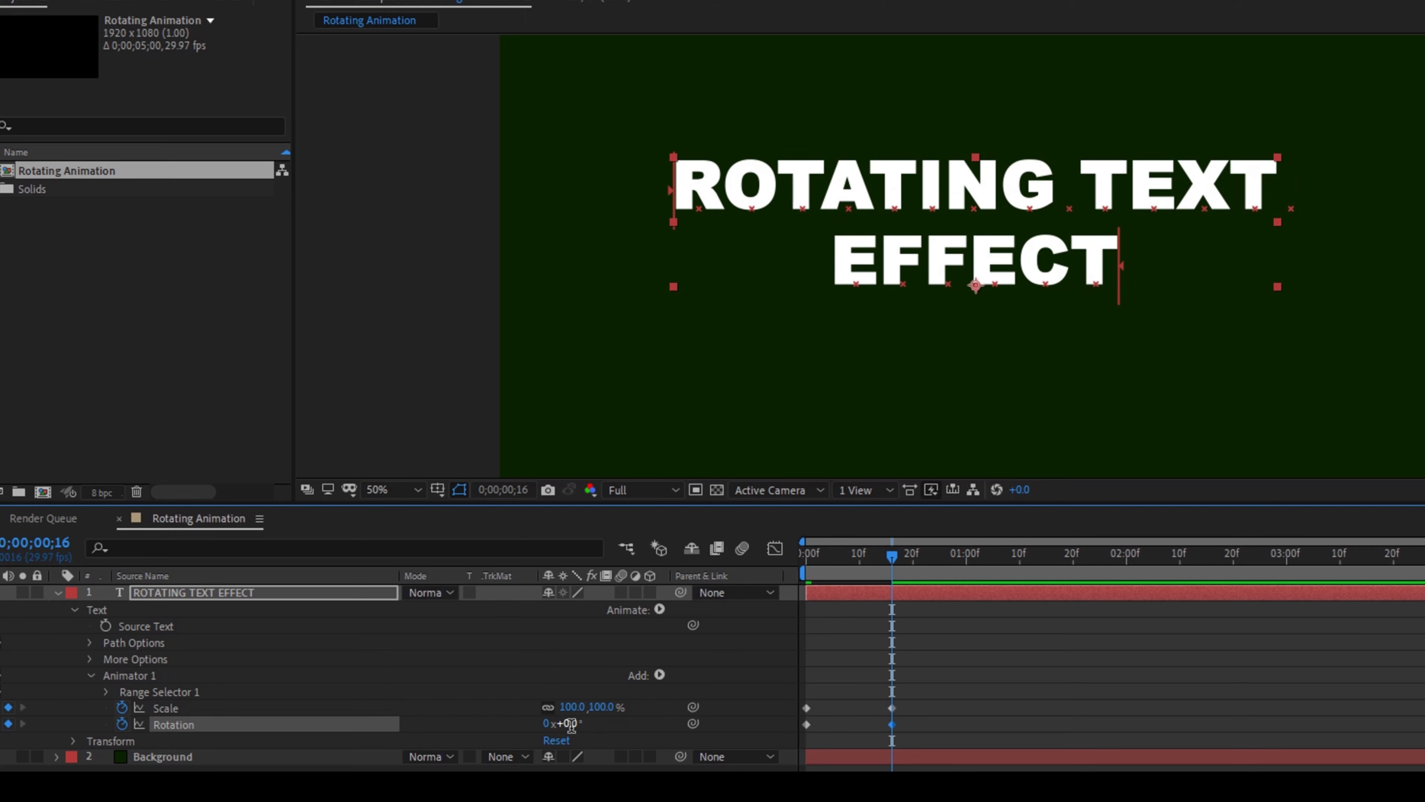
Play the text's intro animation from the start of the timeline to check it
click(802, 559)
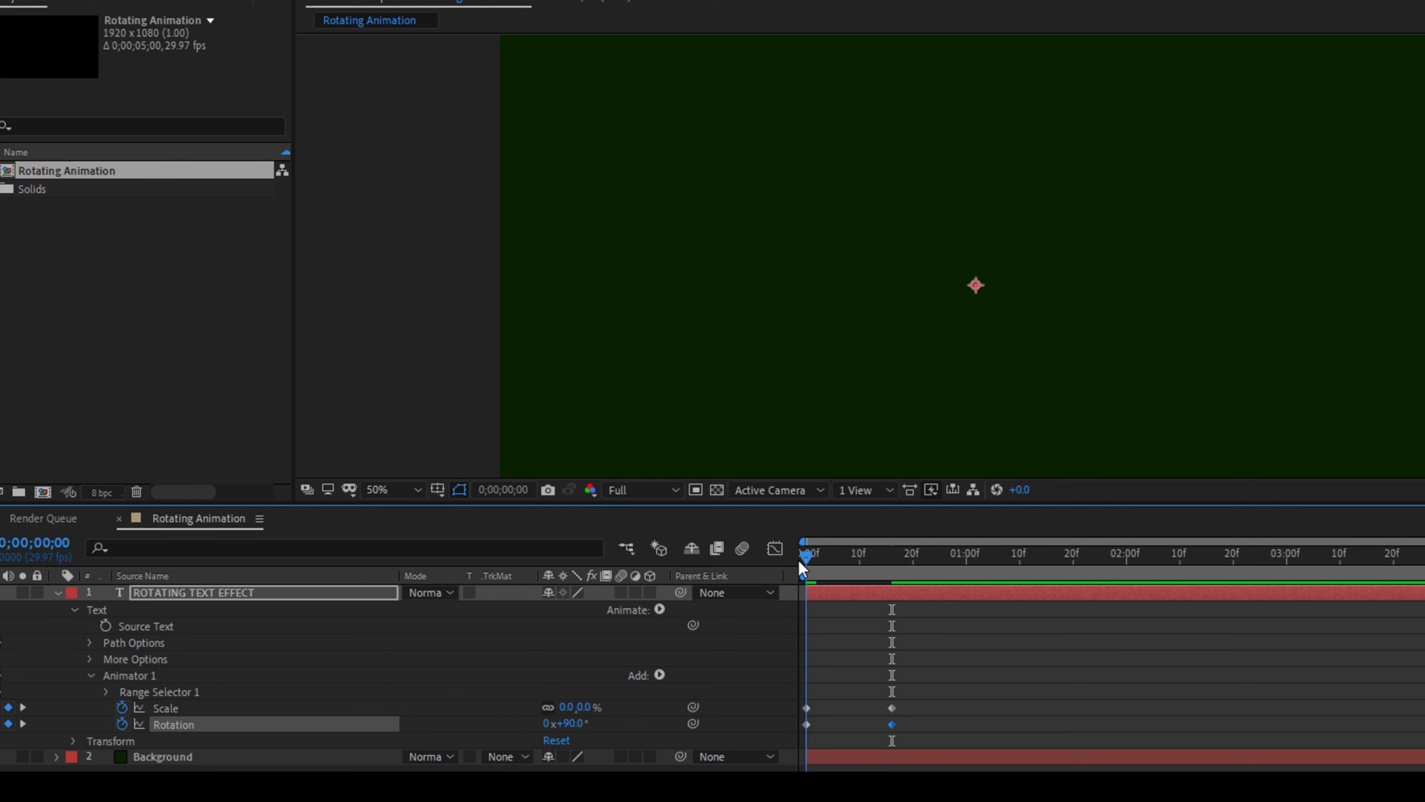
key(space)
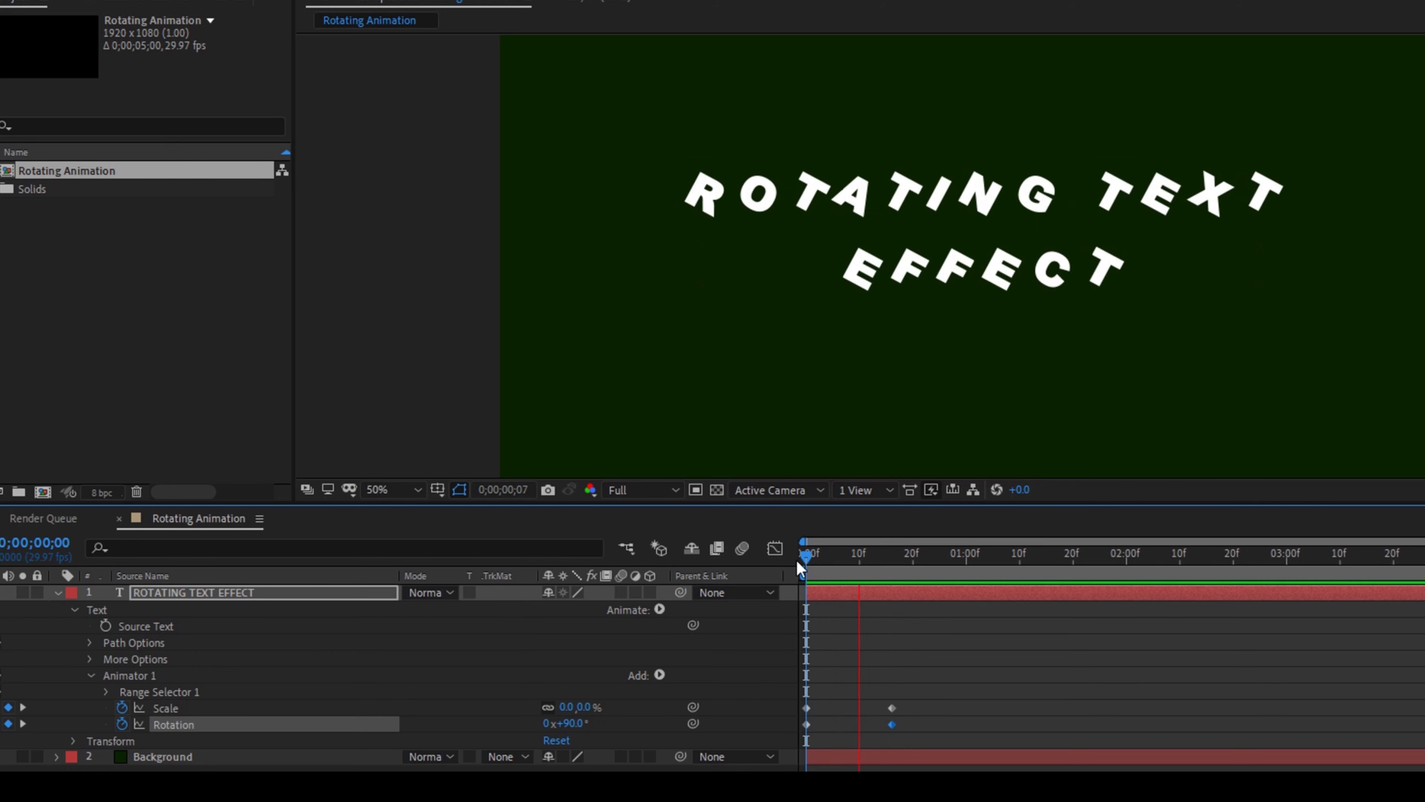
key(space)
drag(814, 559, 779, 565)
key(space)
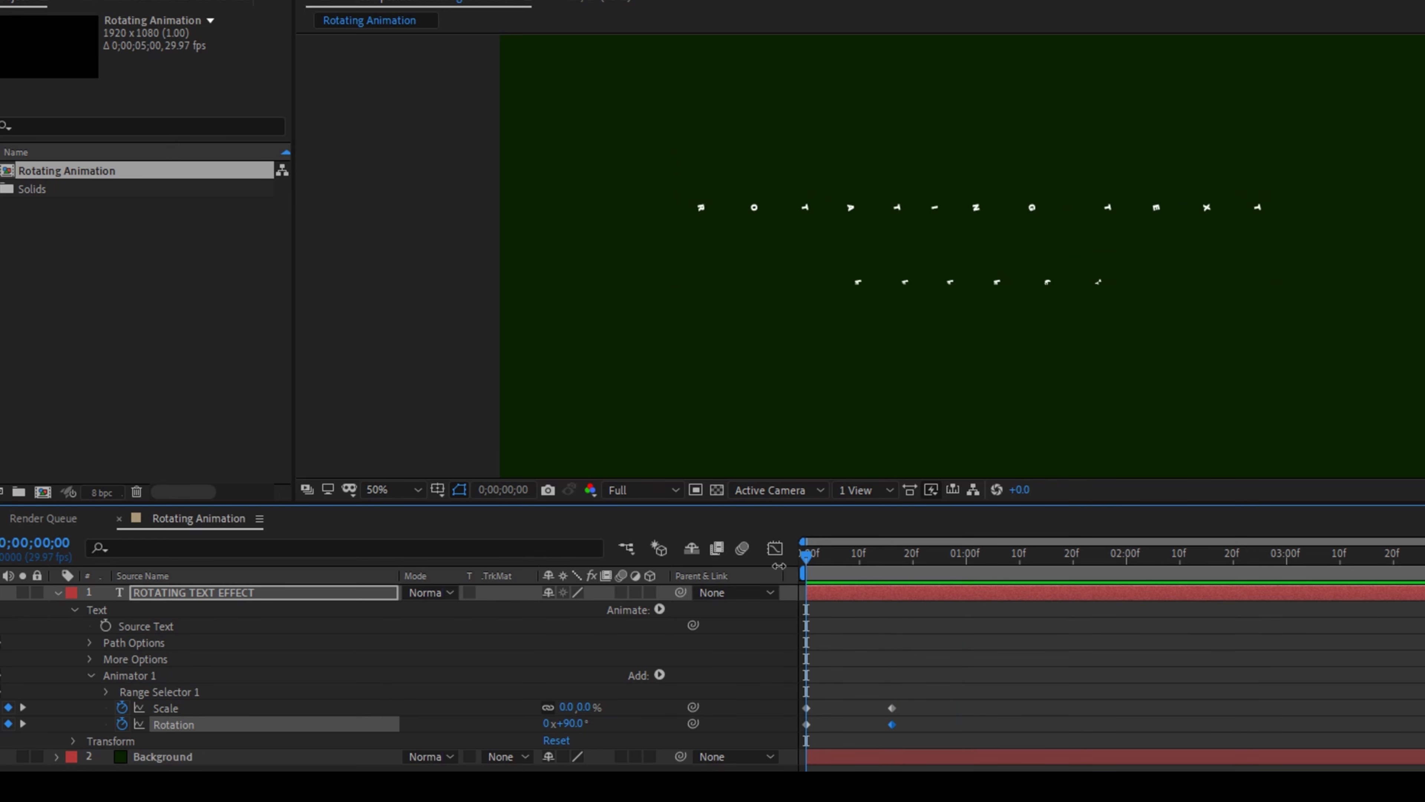
Add hold keyframes for the animator's current Scale and Rotation values at 0;00;01;19
click(897, 562)
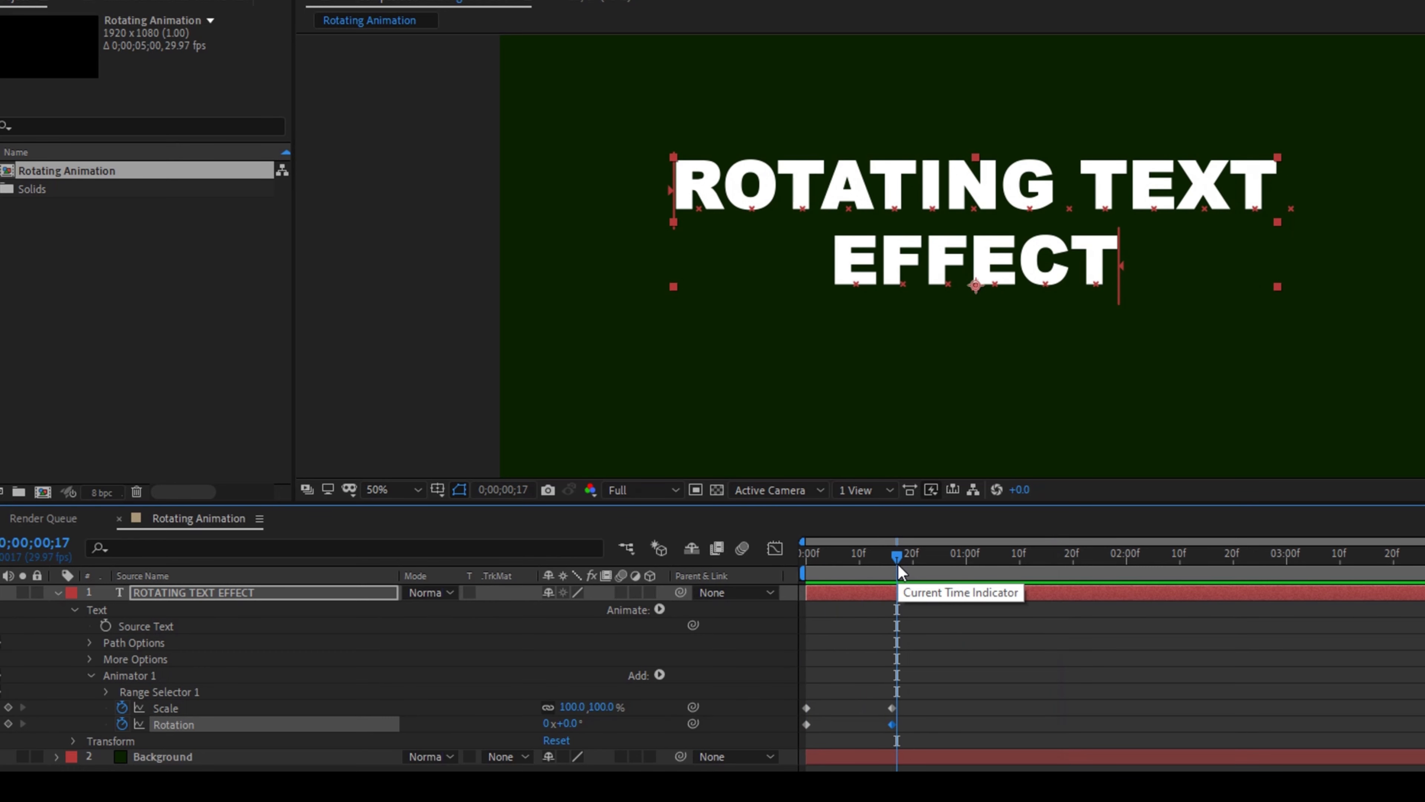
drag(899, 563, 1067, 561)
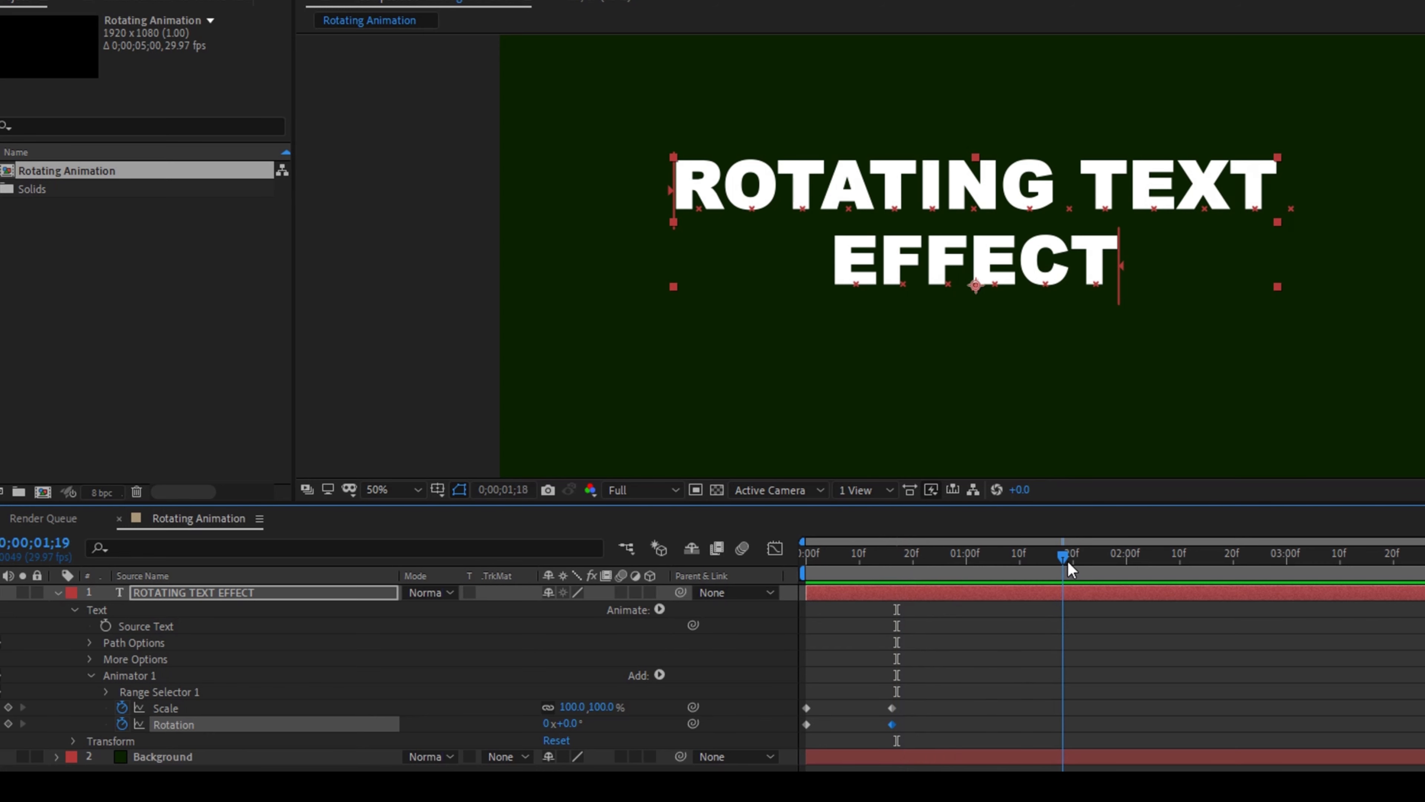
click(7, 707)
click(8, 723)
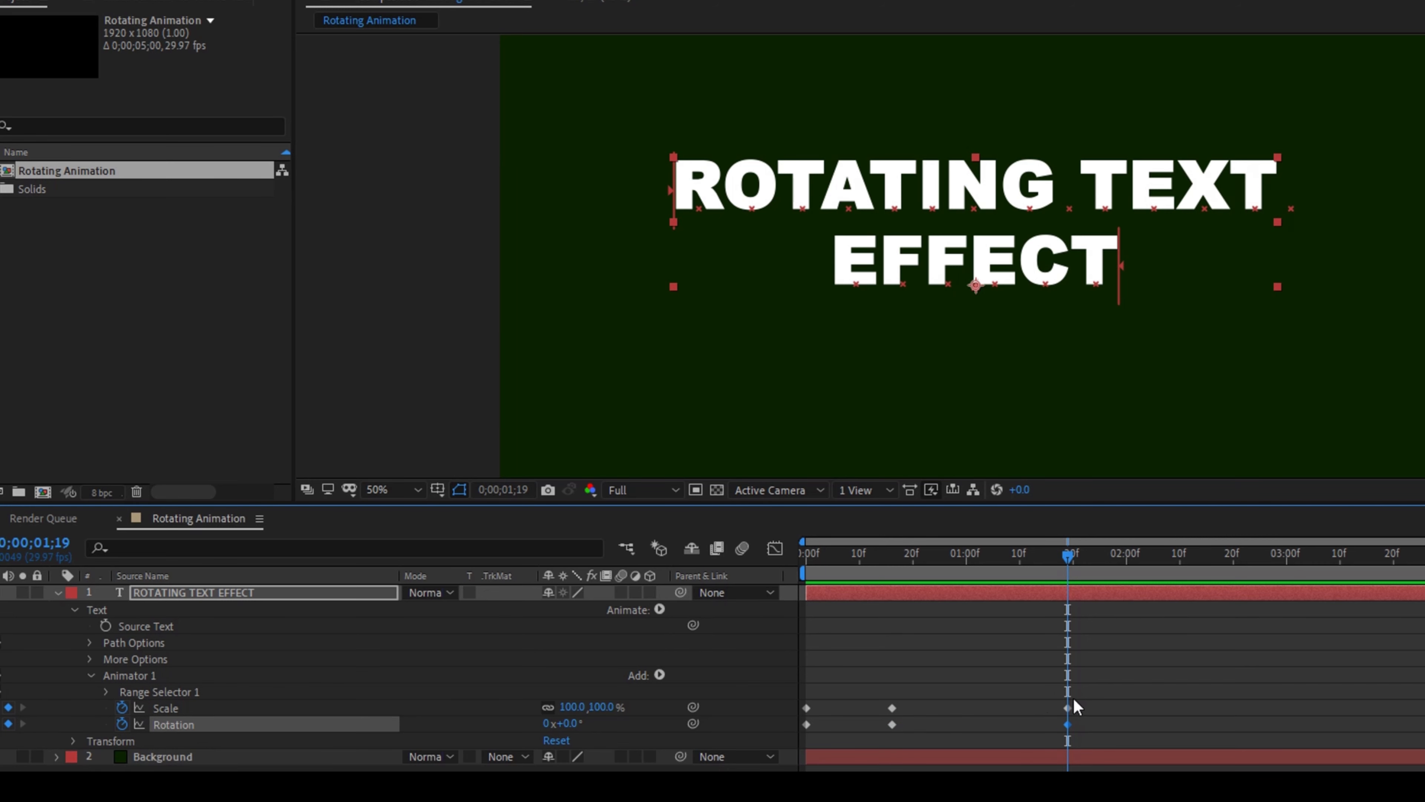
At 0;00;02;08, keyframe the animator's Scale at 0% and Rotation at 90° for the text's exit
drag(1067, 557, 1170, 561)
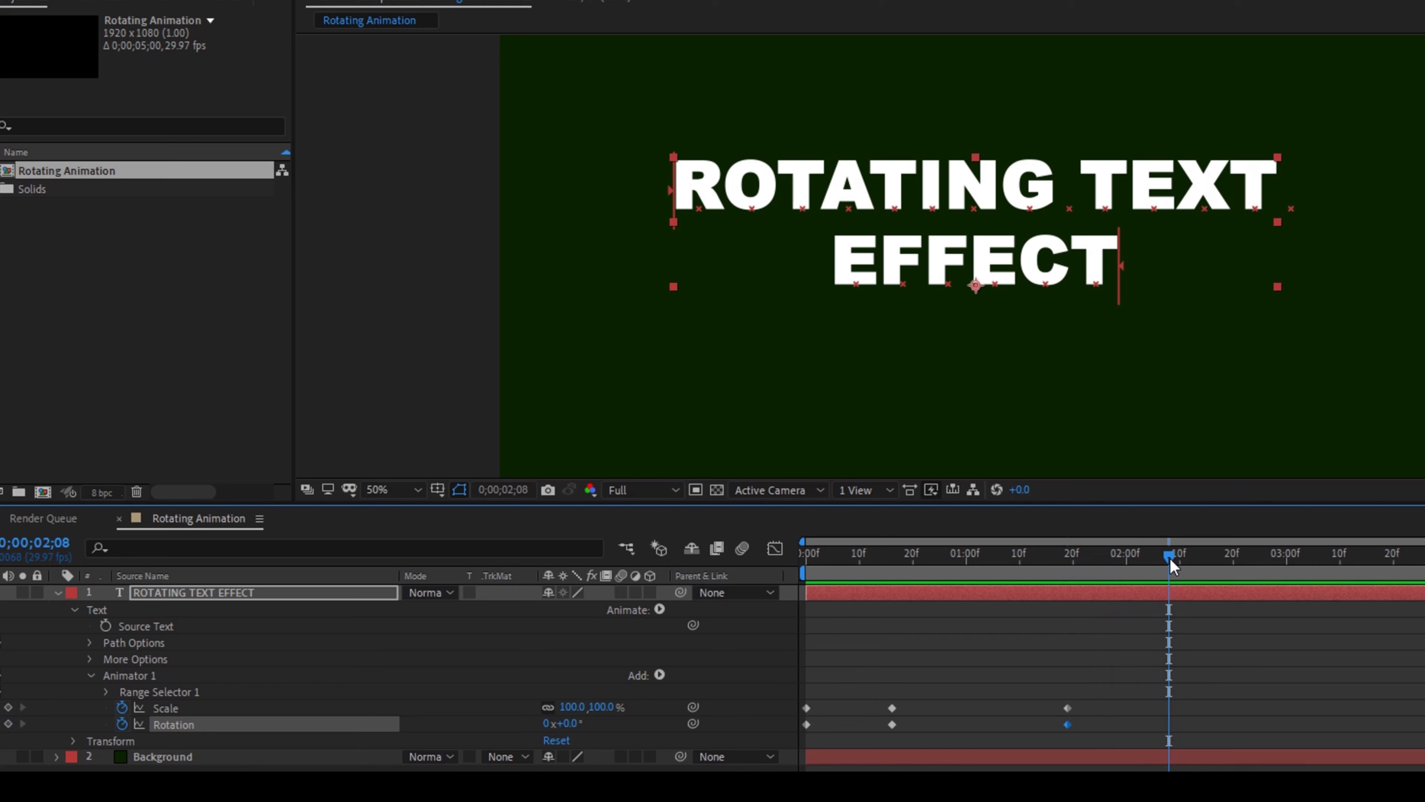
click(599, 707)
text(0)
key(Return)
click(567, 724)
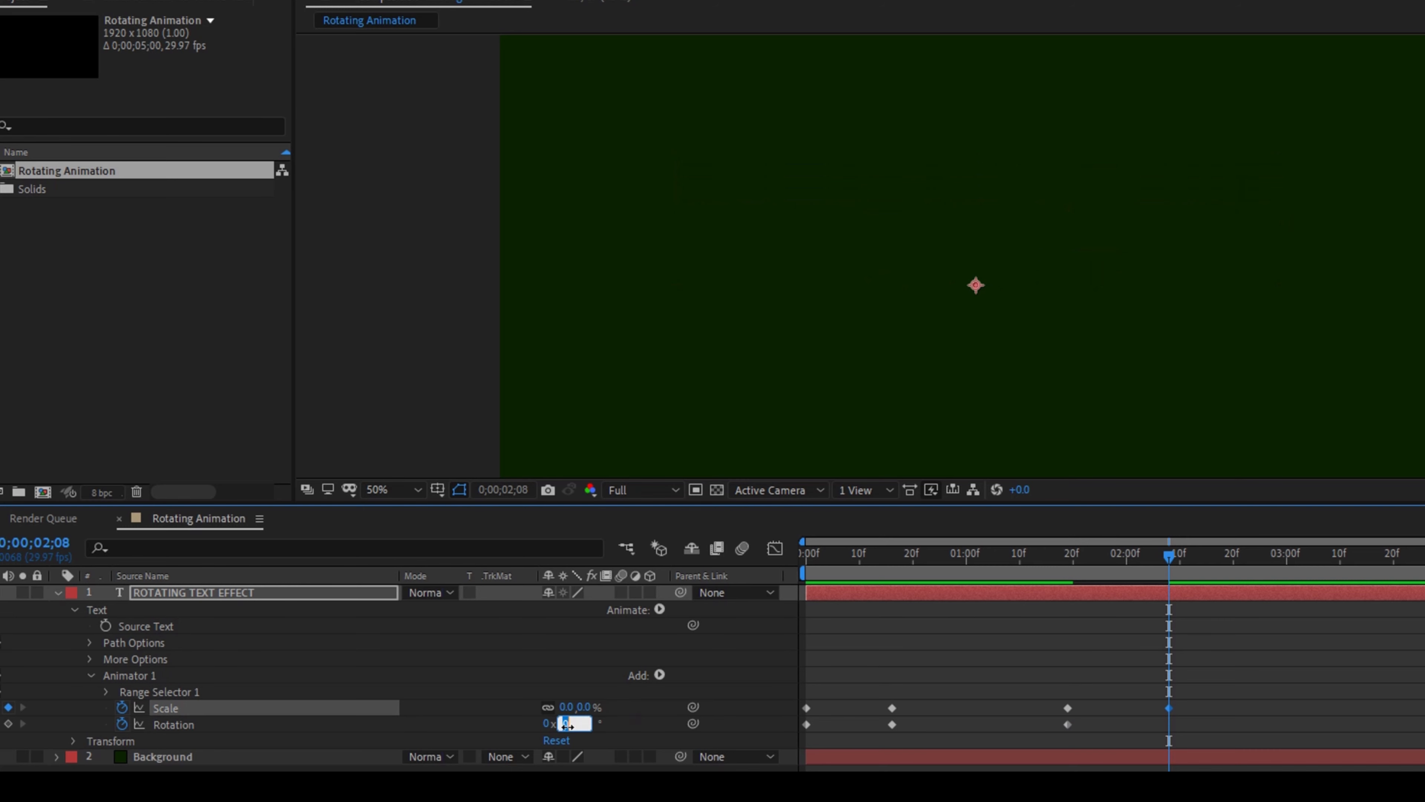
text(90)
key(Return)
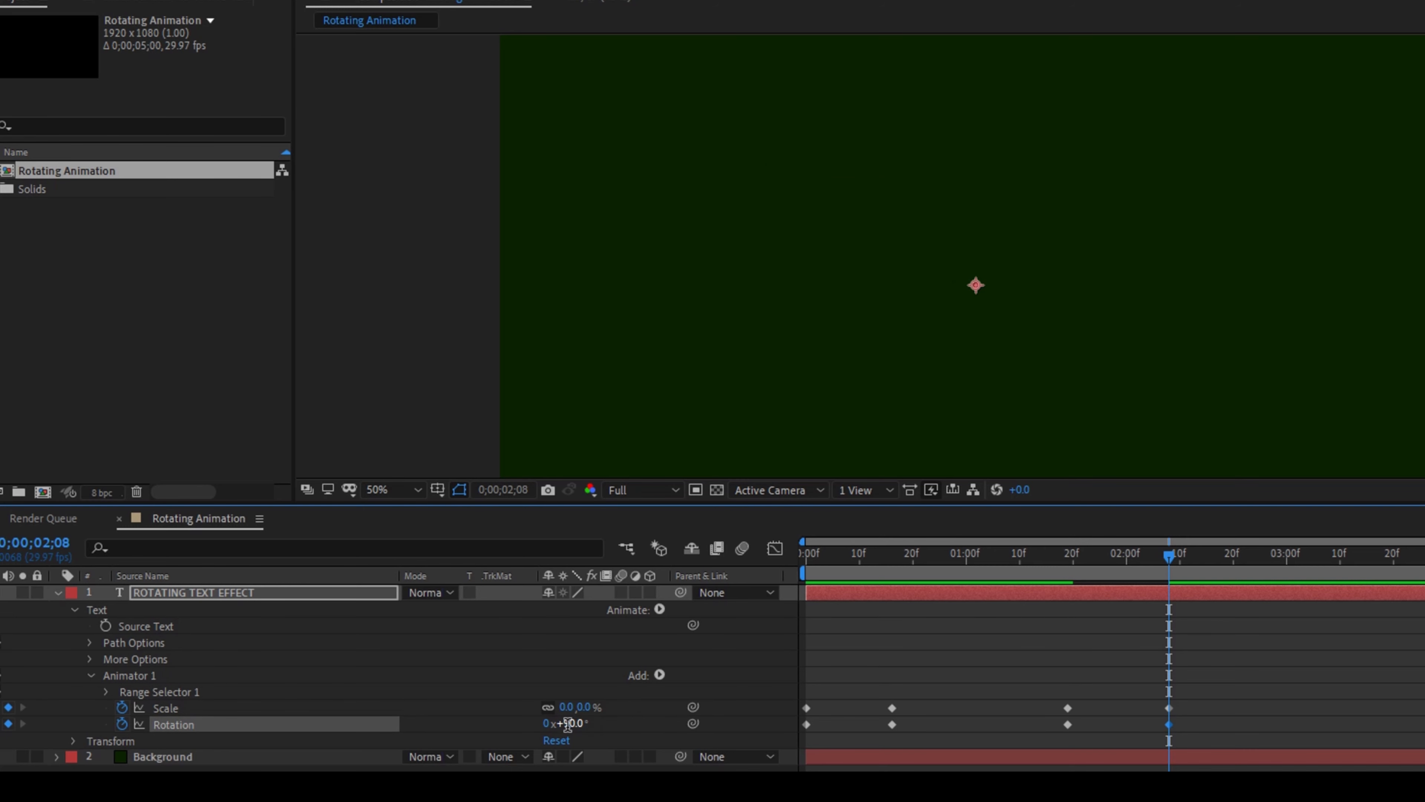
Play the full text animation from the start of the timeline to check the intro and exit
key(Home)
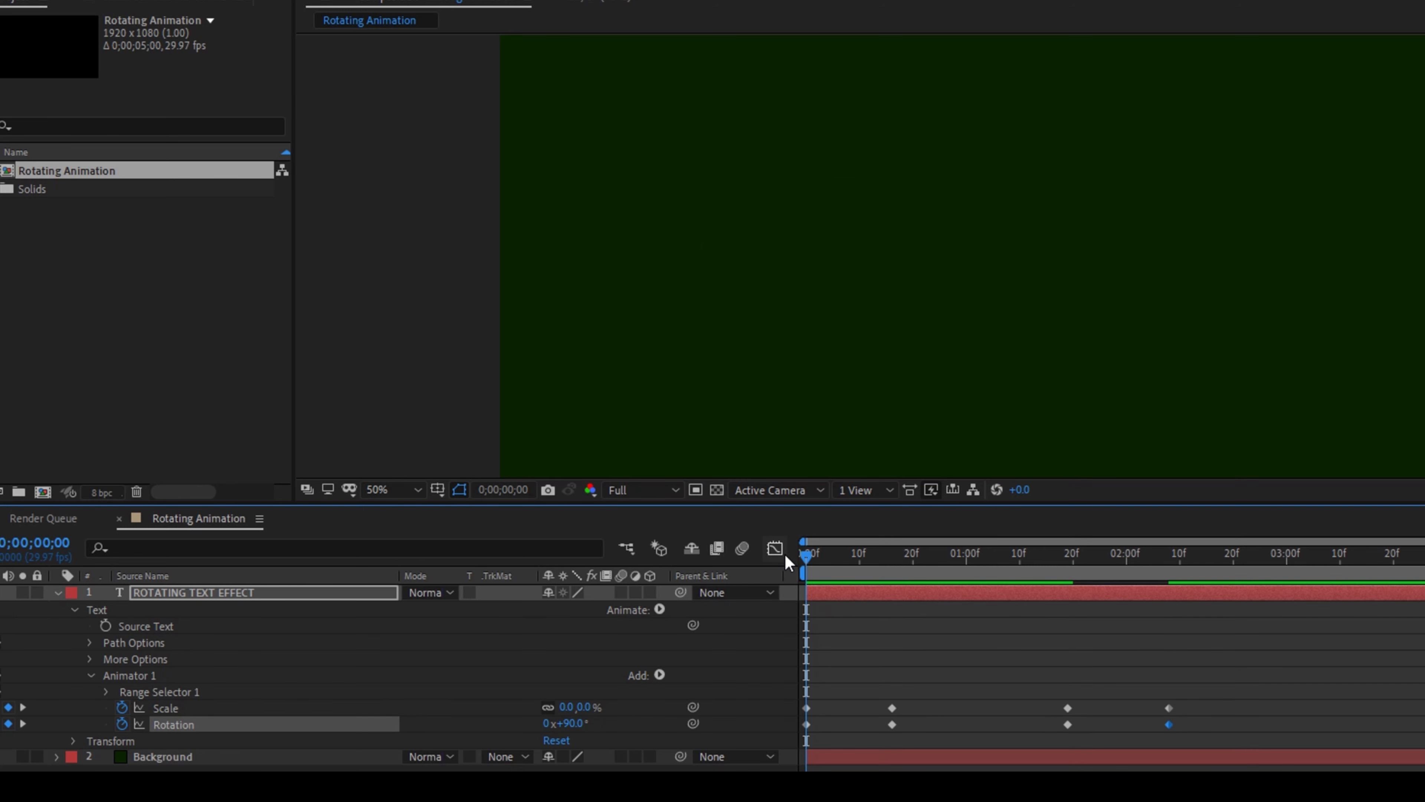
key(space)
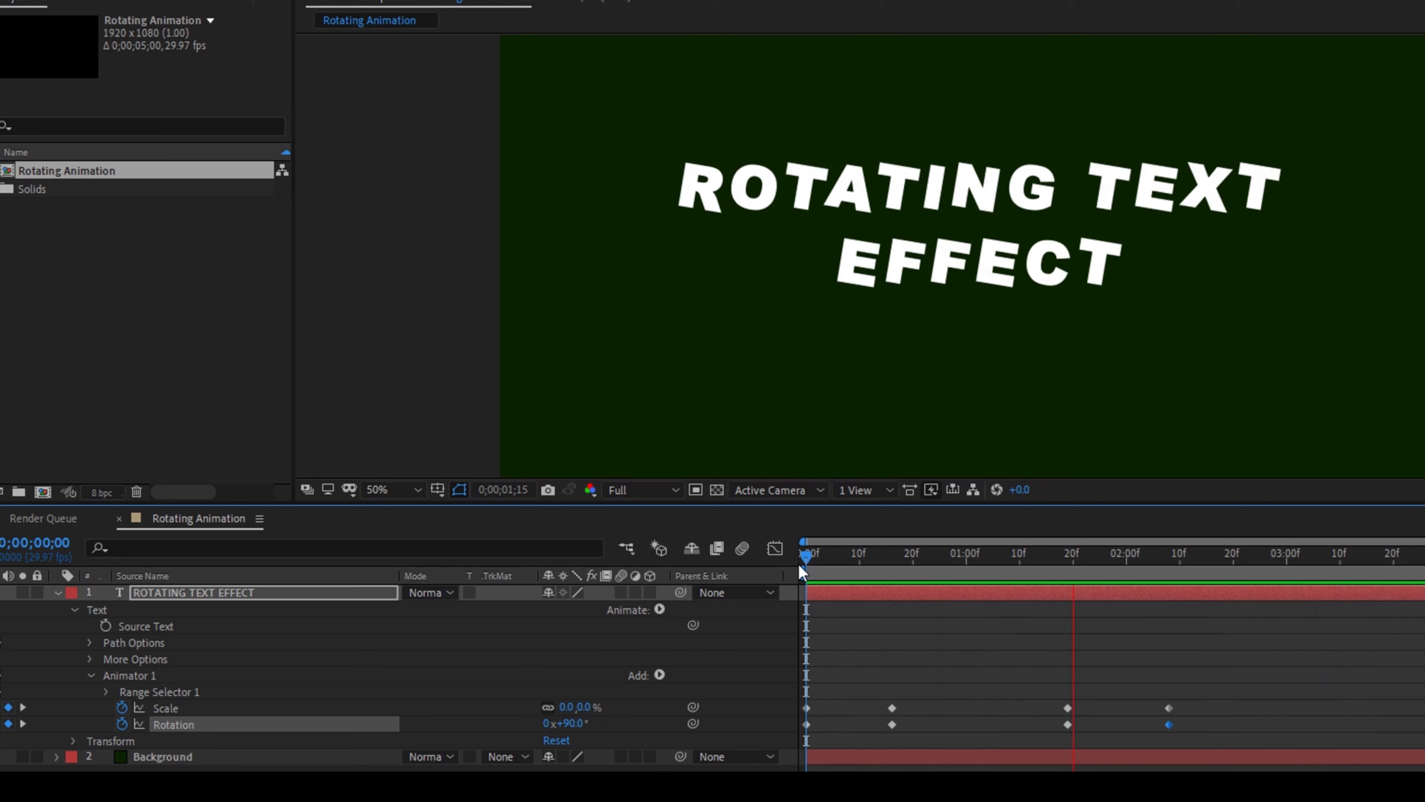
key(space)
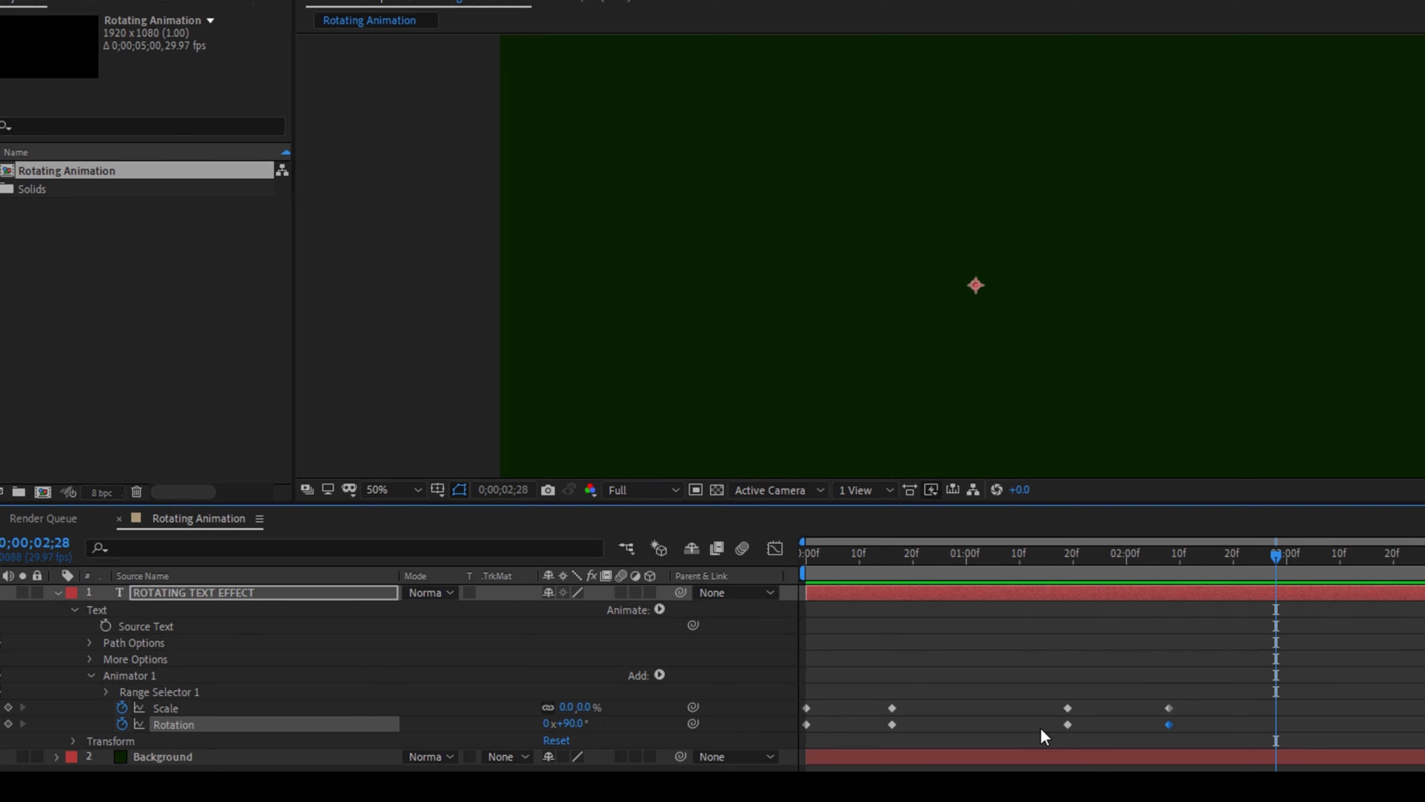
Apply Easy Ease to all of the animator's Scale and Rotation keyframes
drag(1188, 733, 805, 702)
right_click(804, 703)
mouse_move(849, 689)
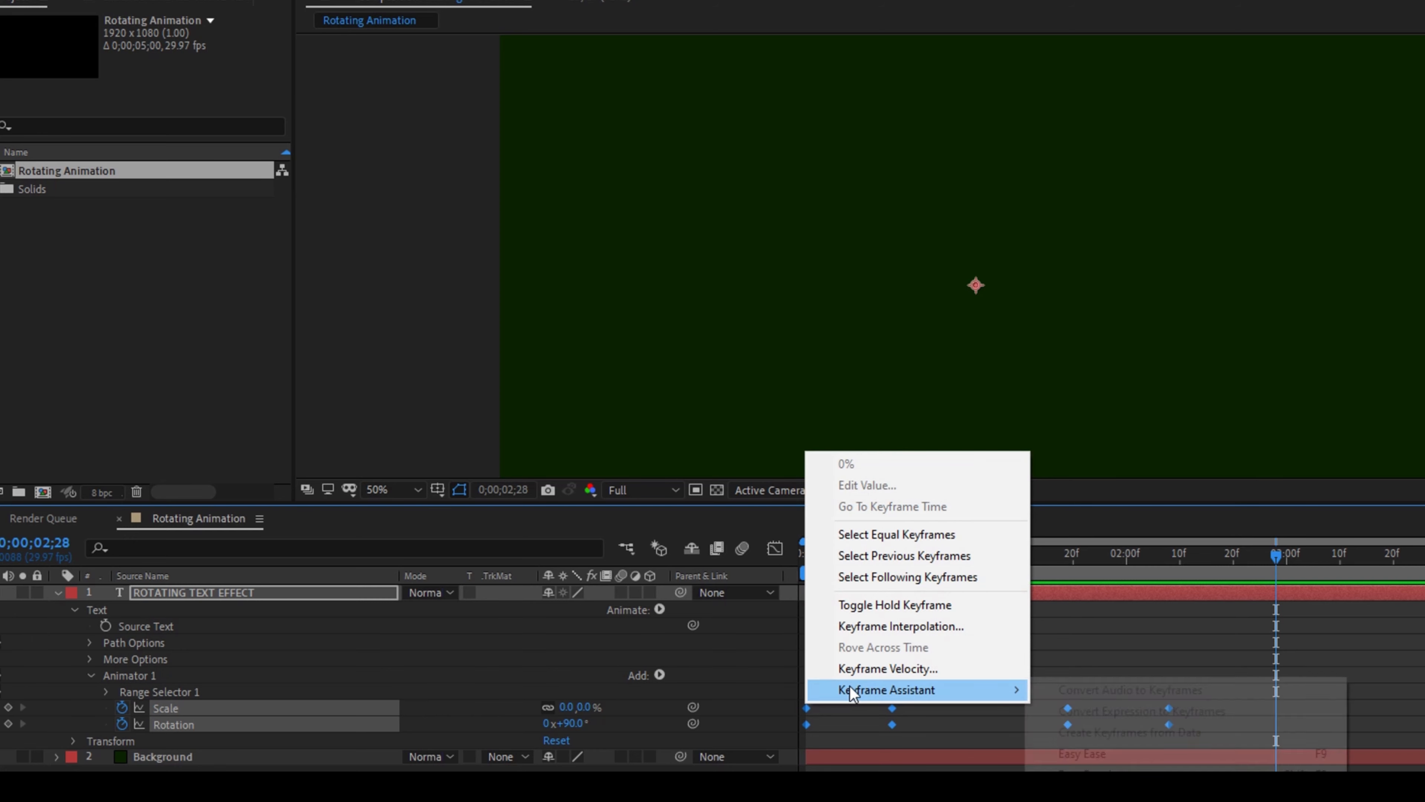
click(1070, 751)
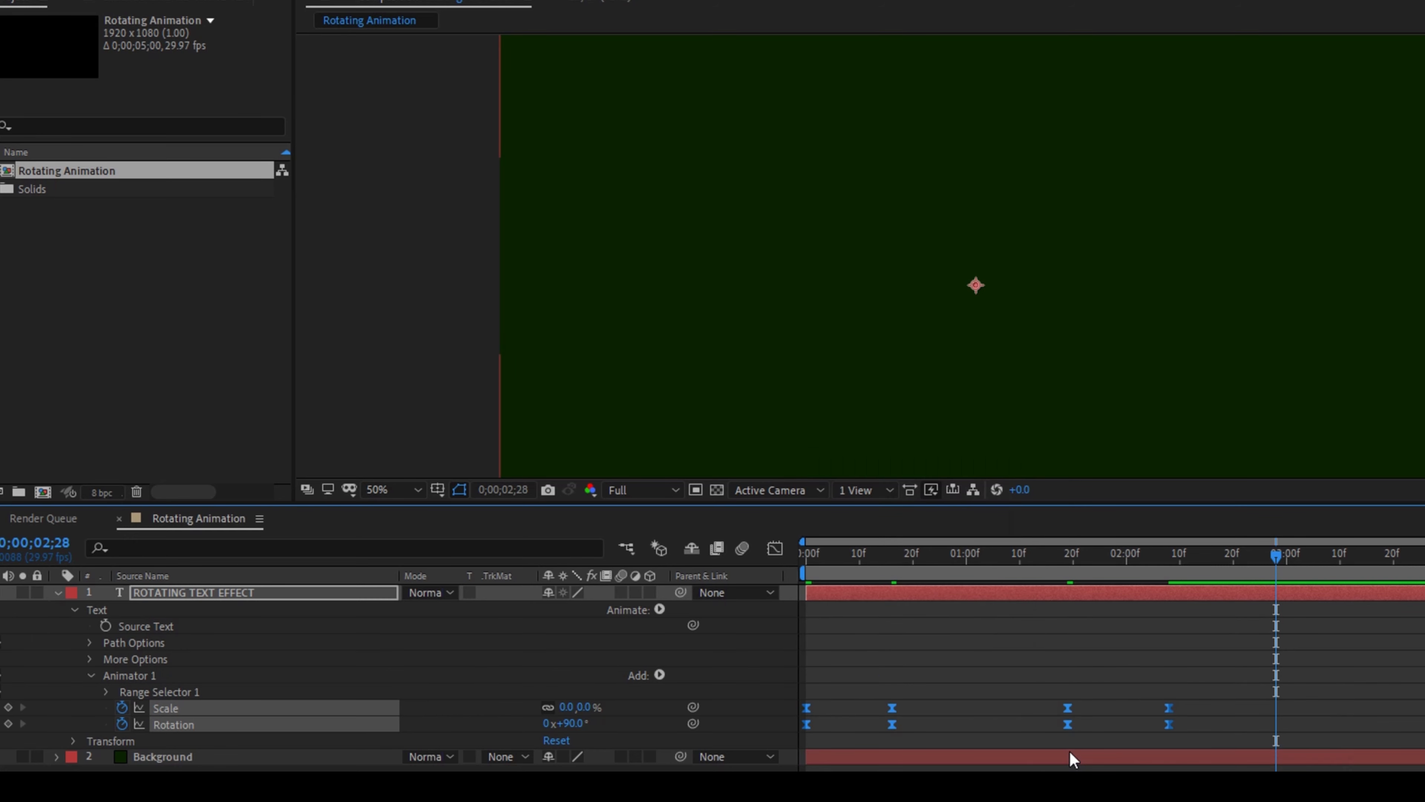
In the speed graph, extend the exit's Scale and Rotation ease handles to the middle so each curve forms a sharp peak
click(777, 545)
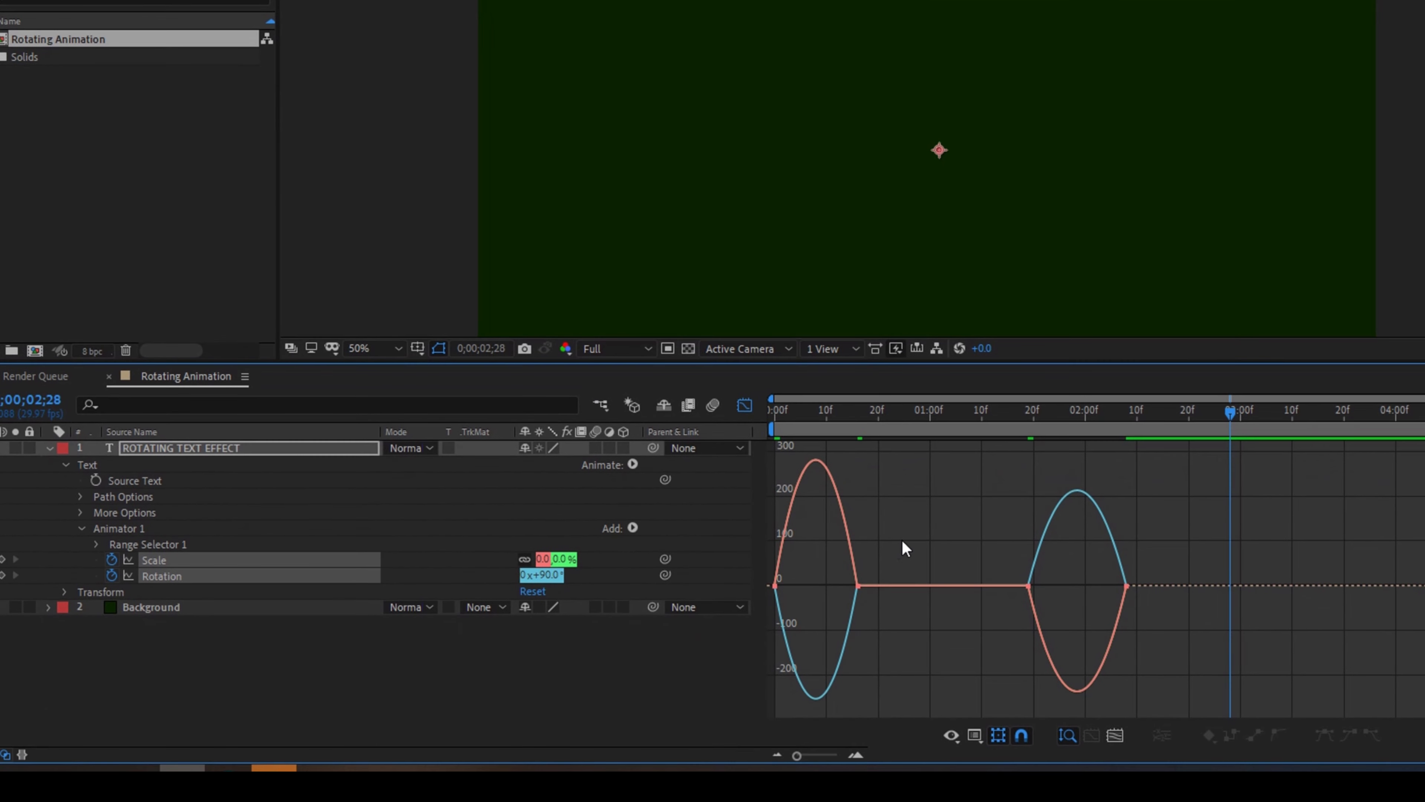
right_click(902, 540)
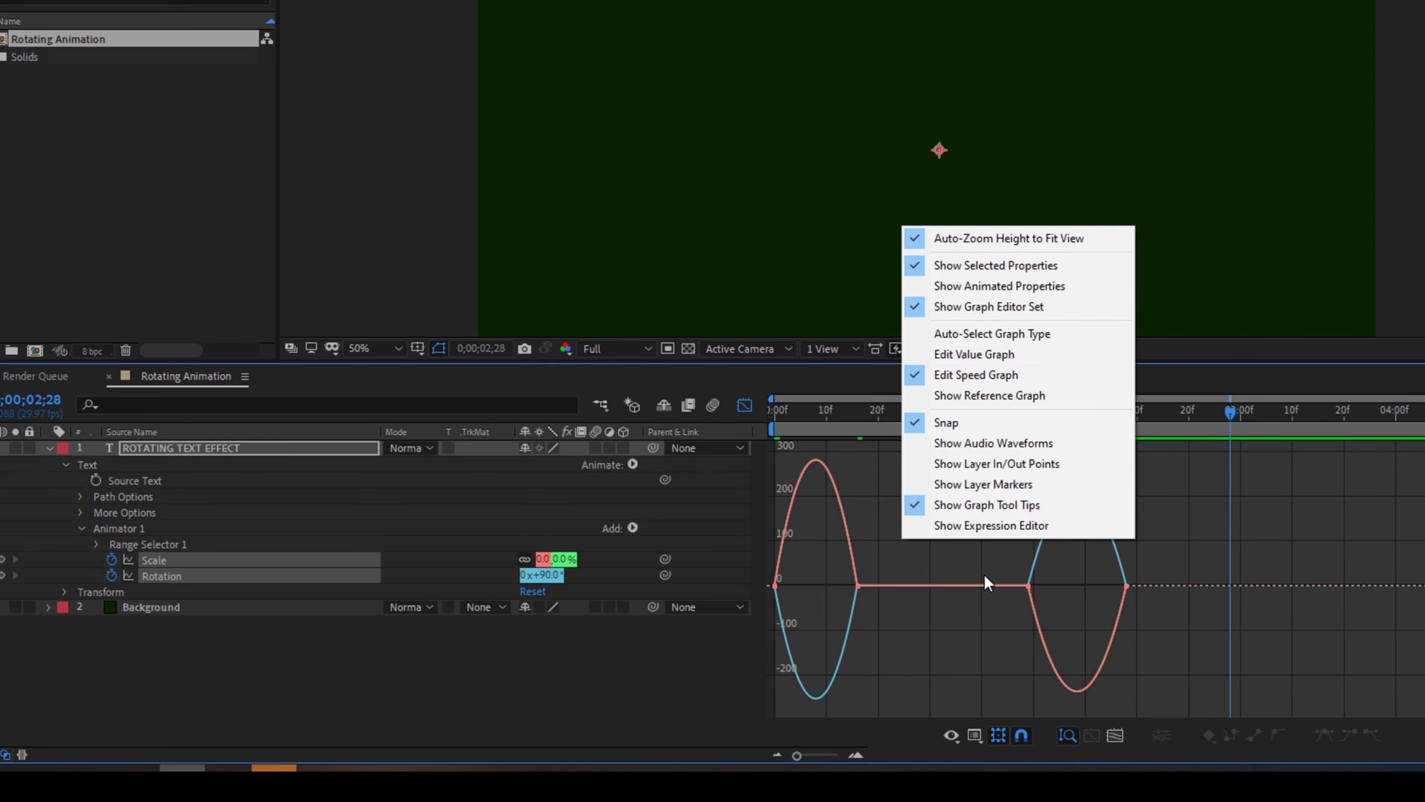
click(915, 561)
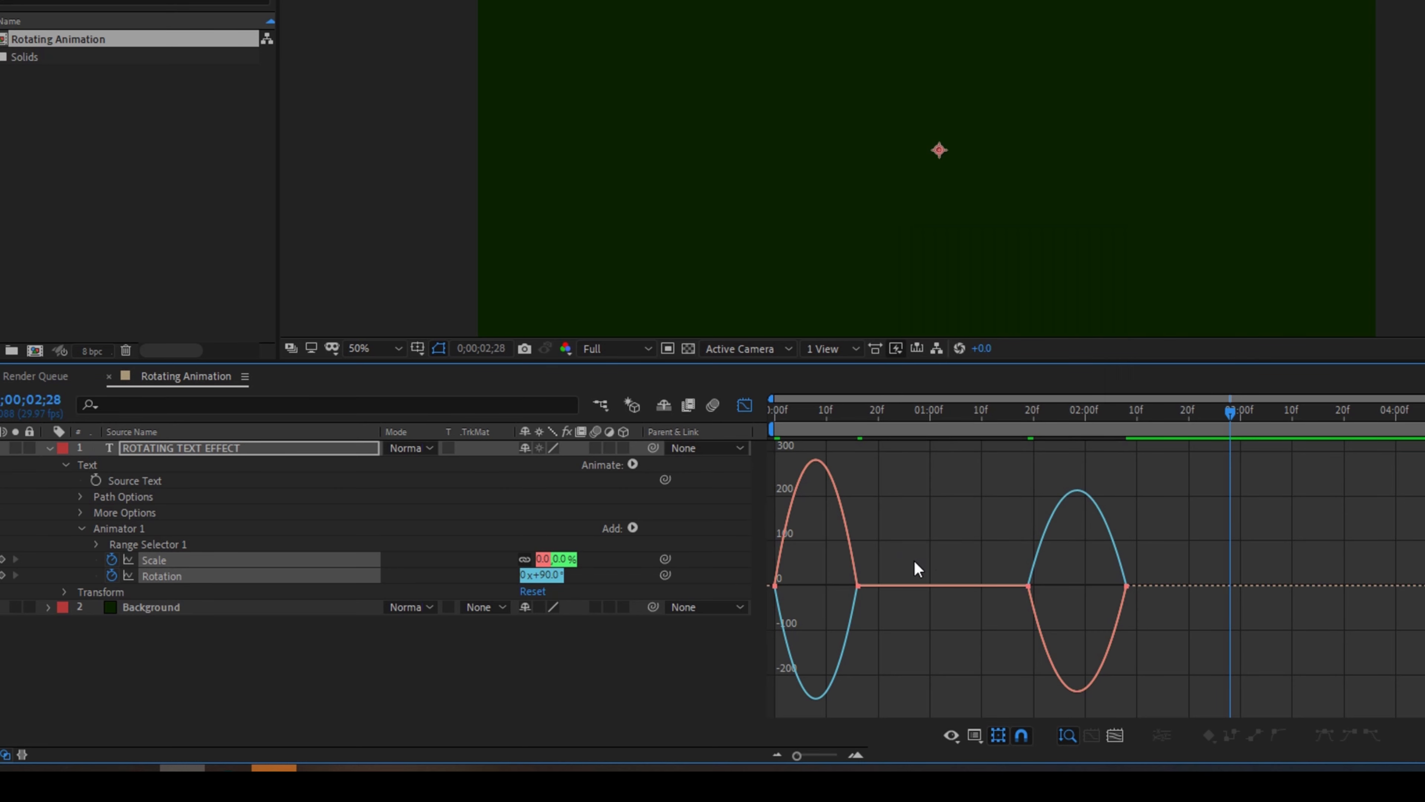
click(1030, 587)
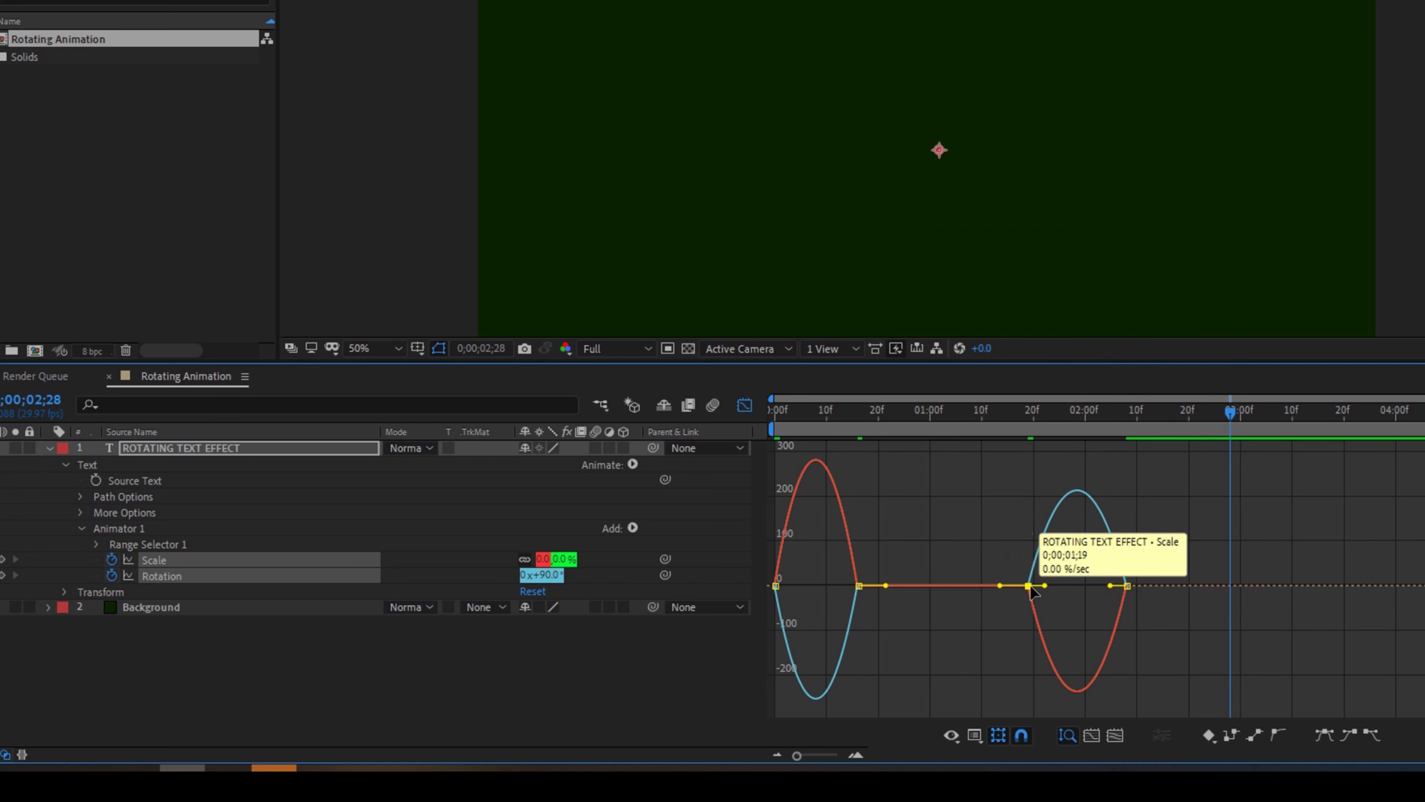
drag(1045, 584, 1078, 587)
drag(1108, 533, 1077, 539)
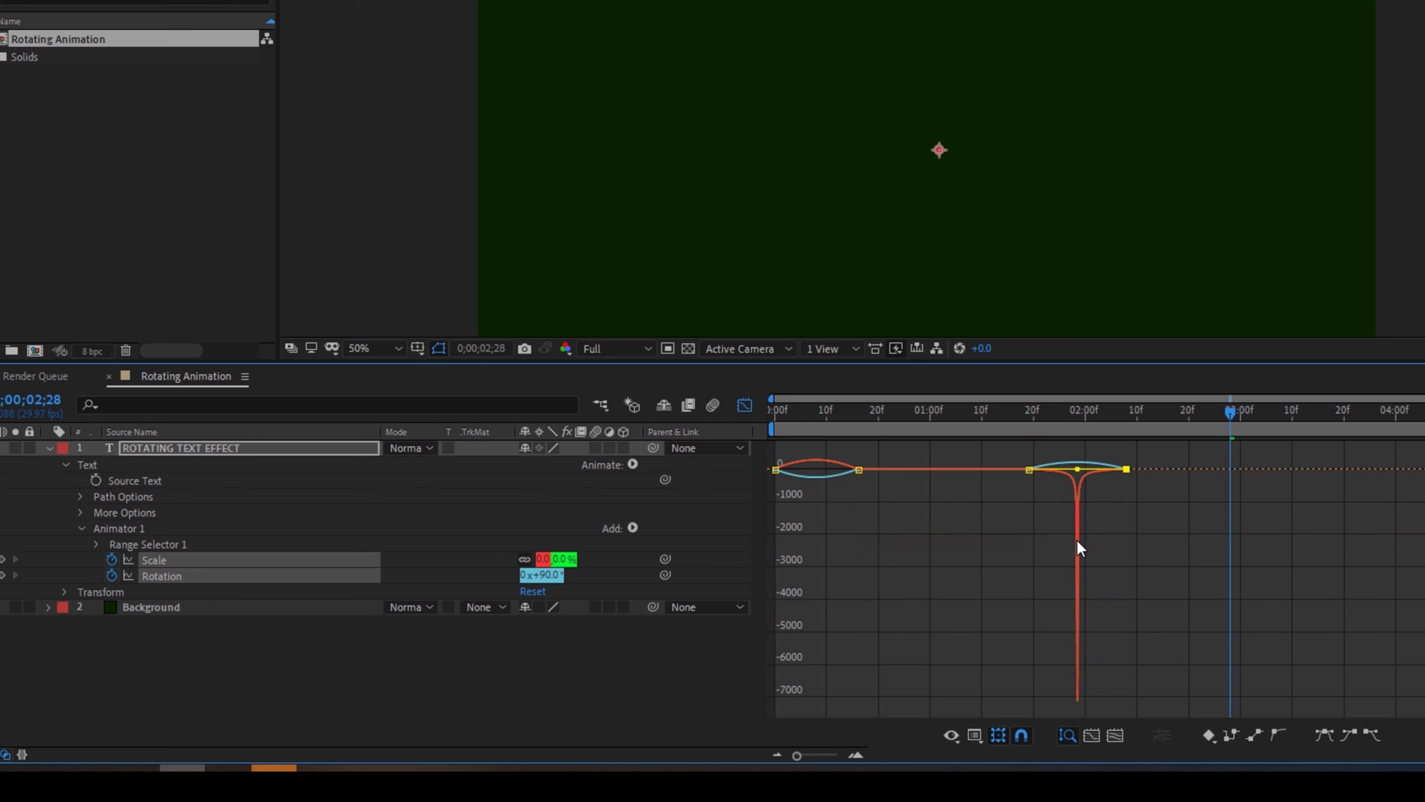
click(1058, 461)
drag(1044, 470, 1077, 477)
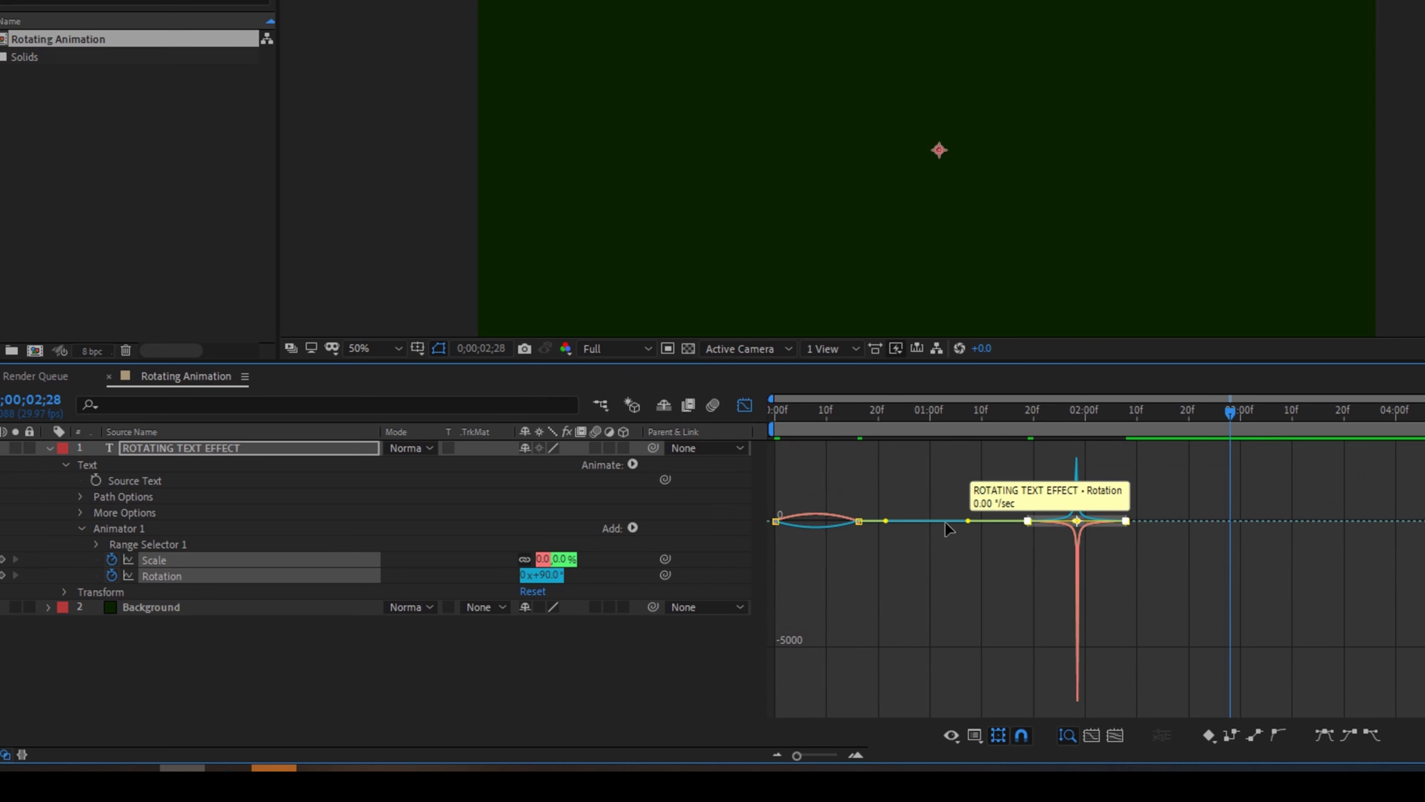
Shape the intro's Scale and Rotation speed curves into sharp central peaks, and return to the layer timeline
click(813, 511)
click(858, 521)
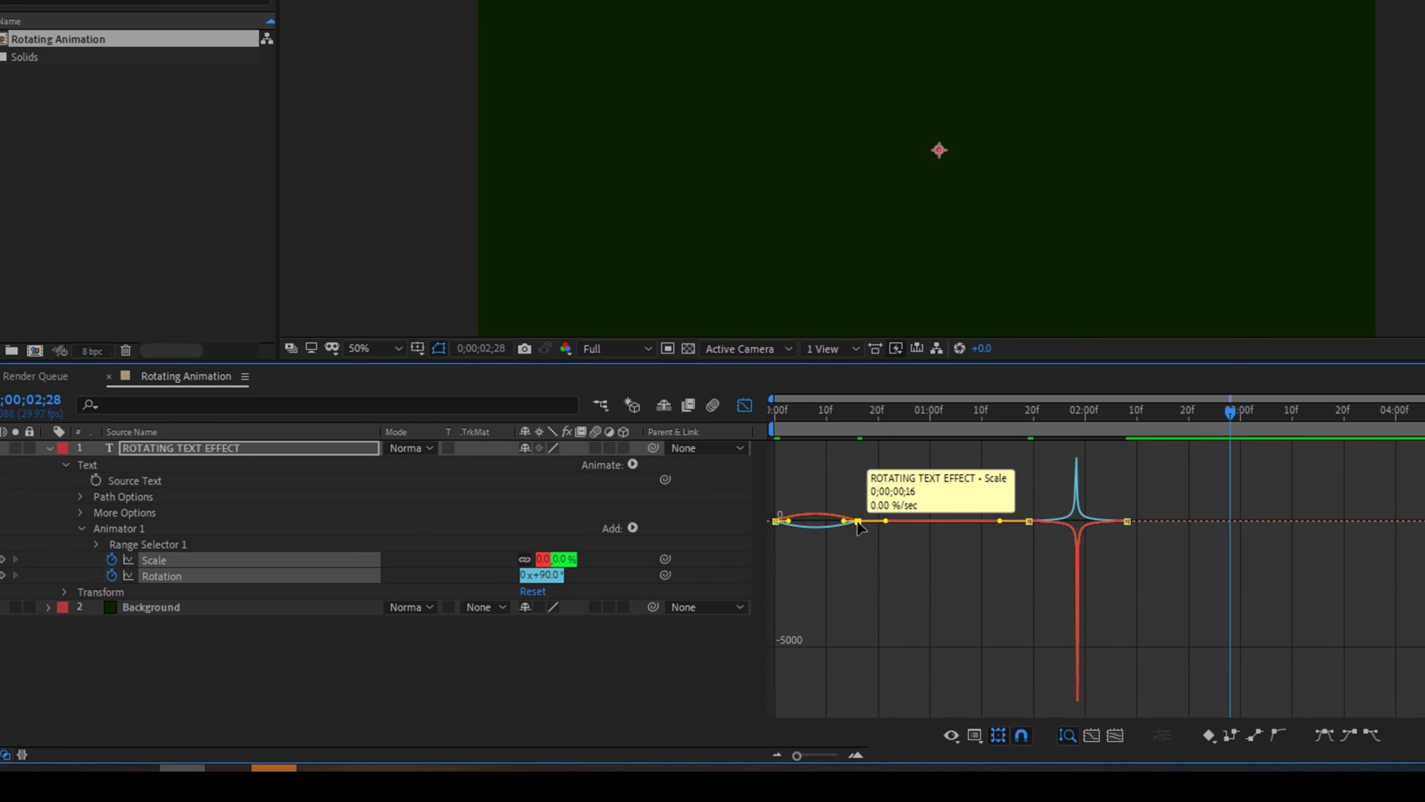
drag(844, 523, 814, 522)
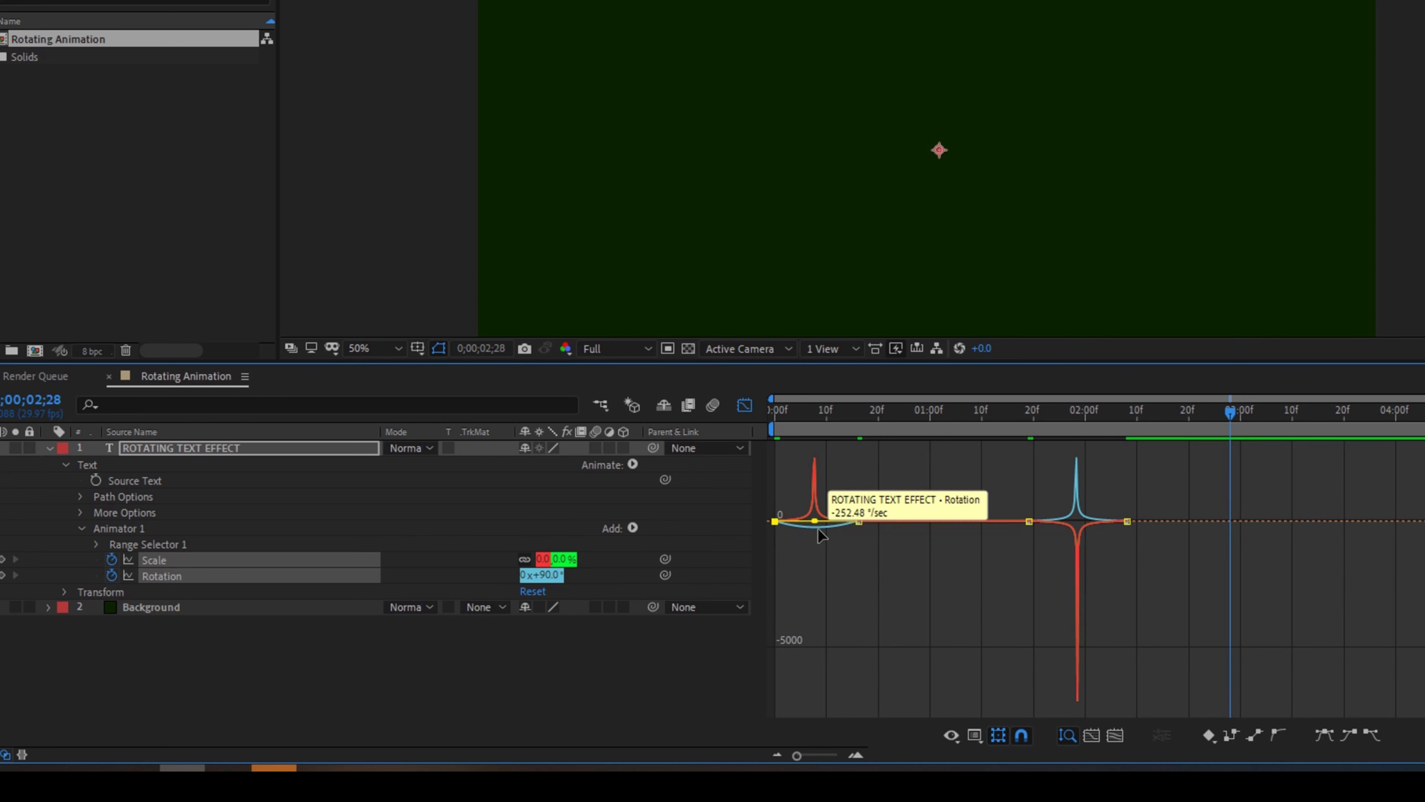
click(818, 528)
drag(843, 523, 818, 524)
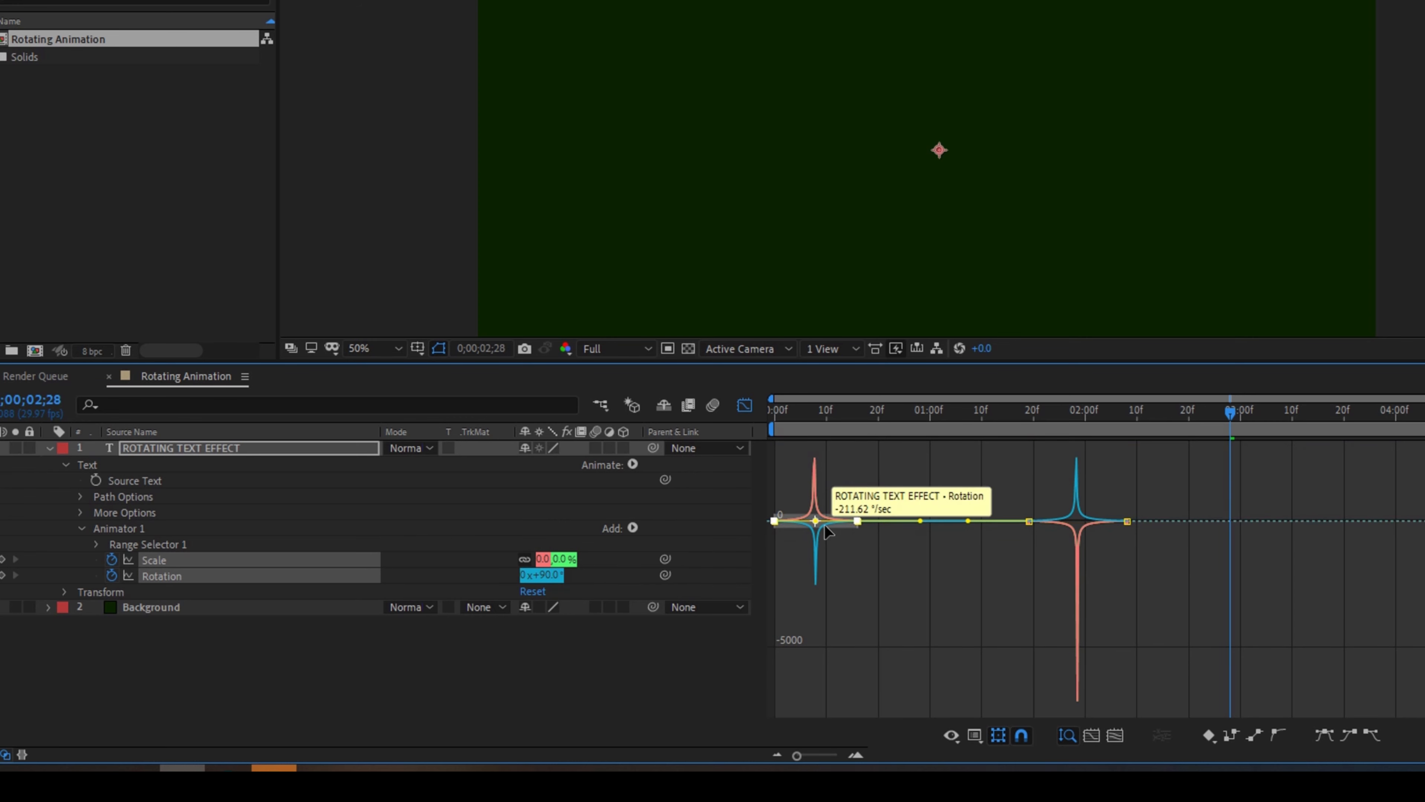
key(ctrl+z)
click(741, 402)
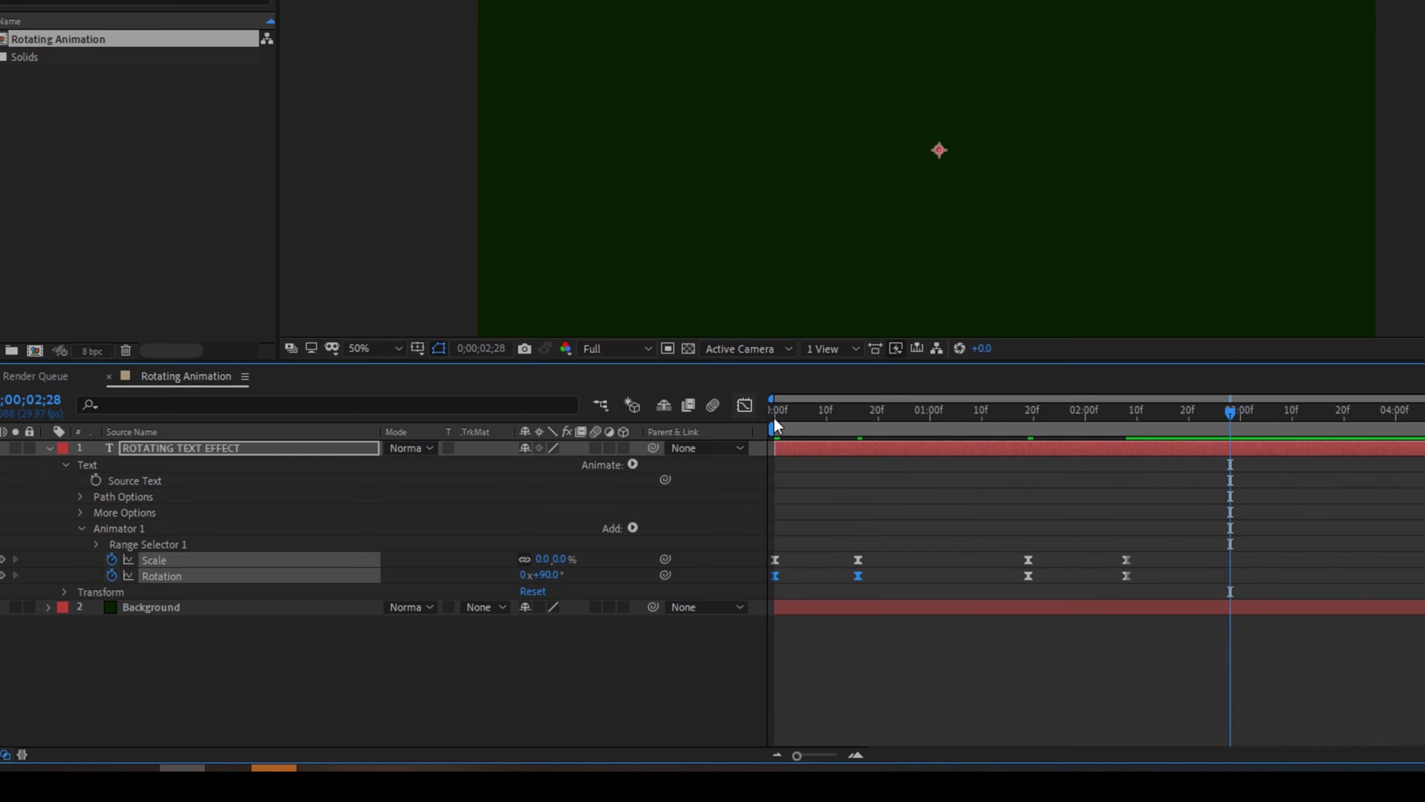
Play the animation from the start of the timeline to check the adjusted easing
drag(796, 425, 772, 425)
key(space)
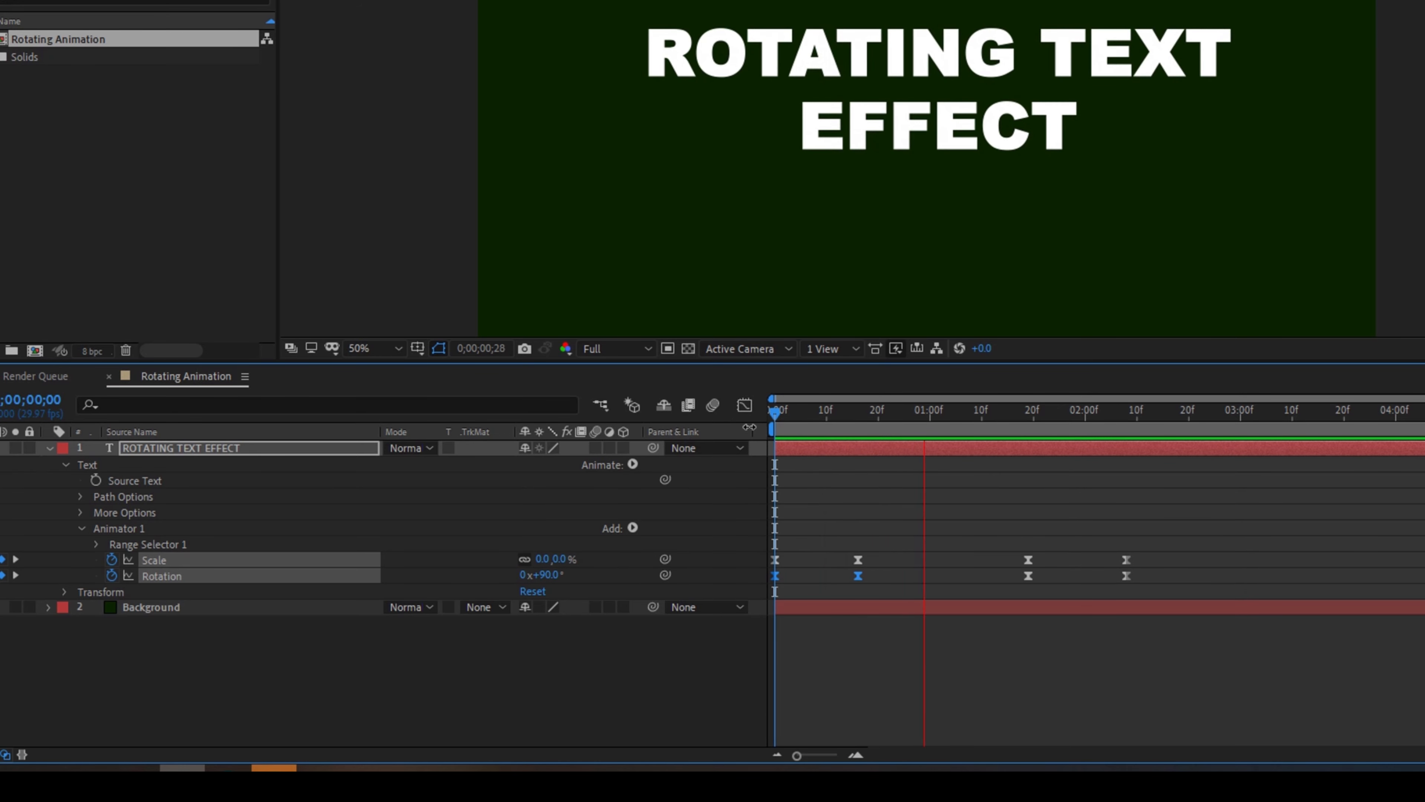
key(space)
key(space)
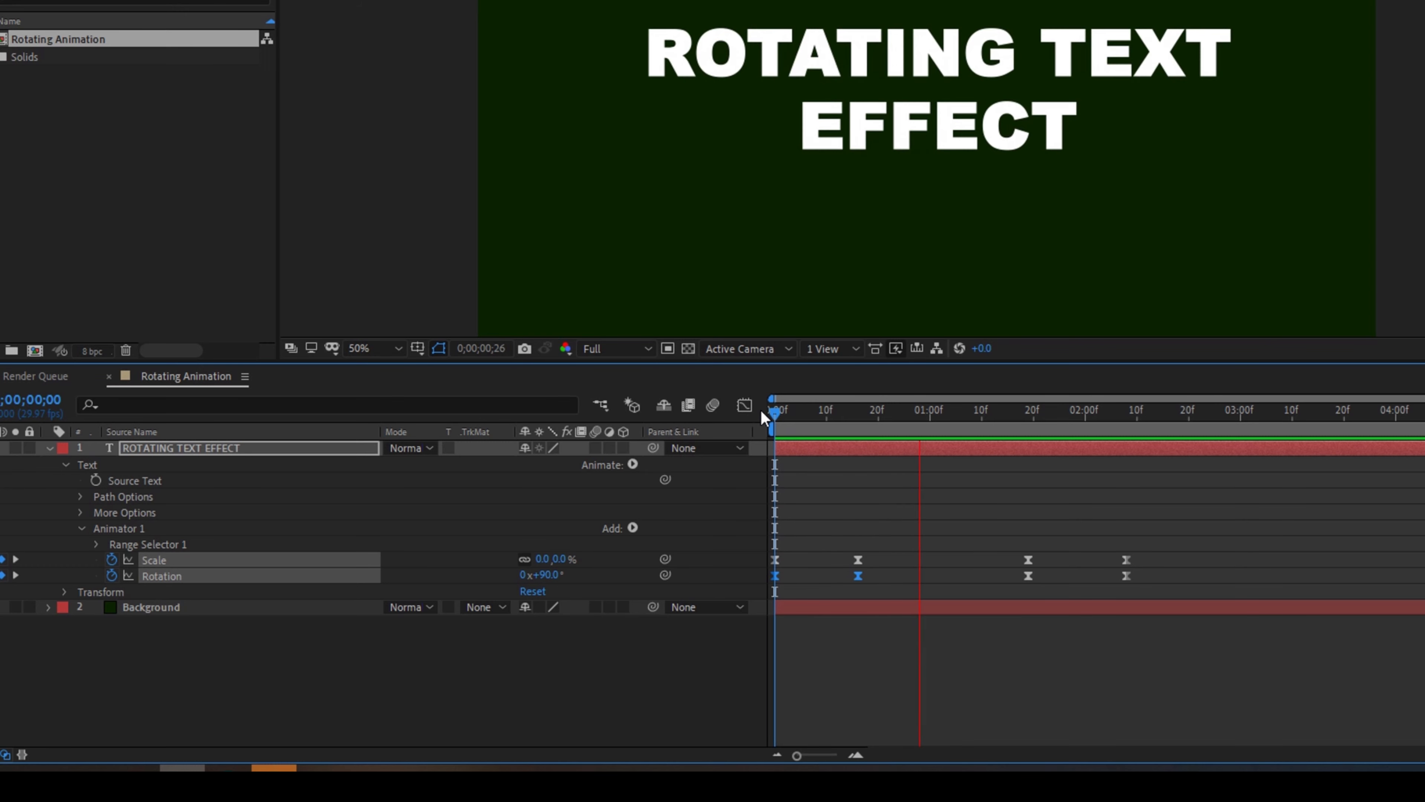
key(space)
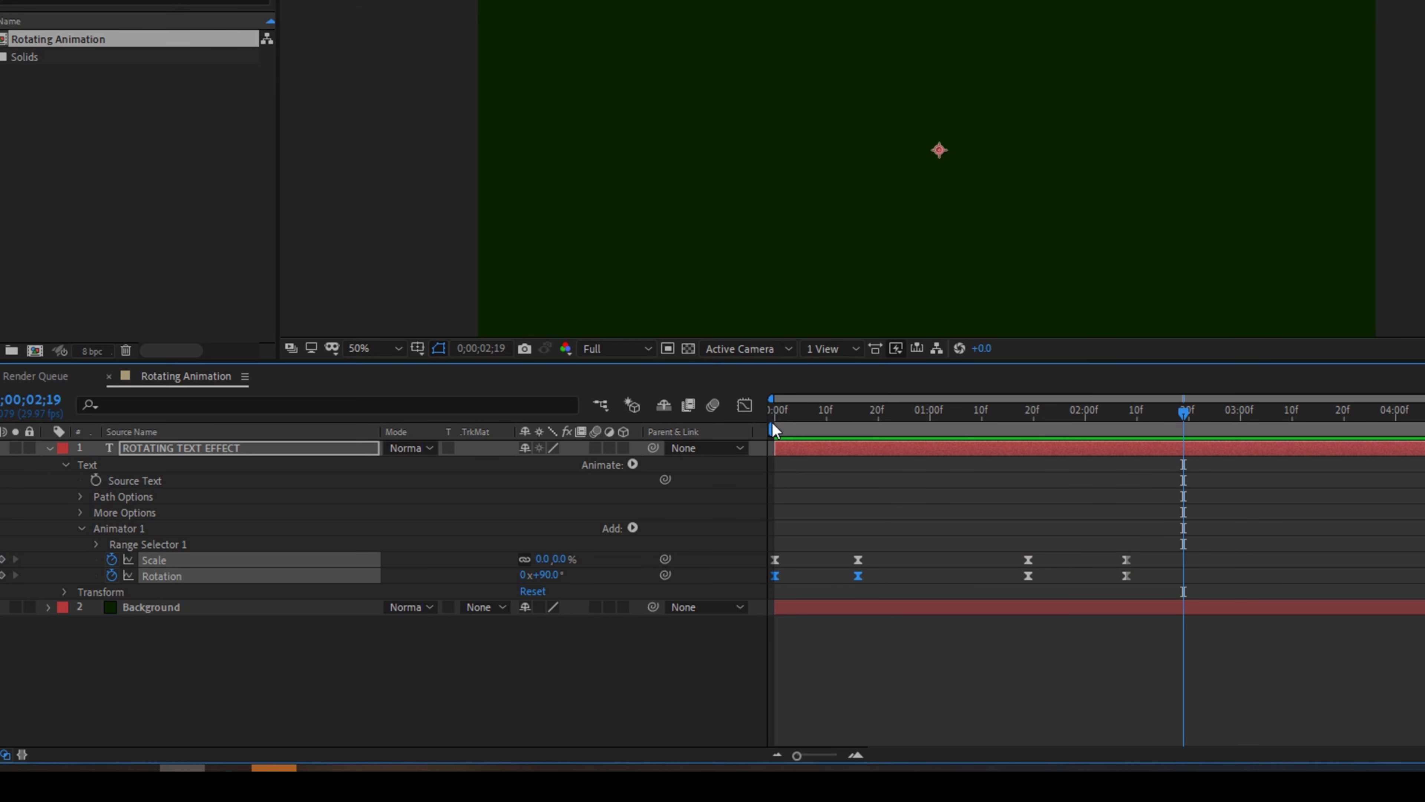
Duplicate the ROTATING TEXT EFFECT layer three times
click(802, 449)
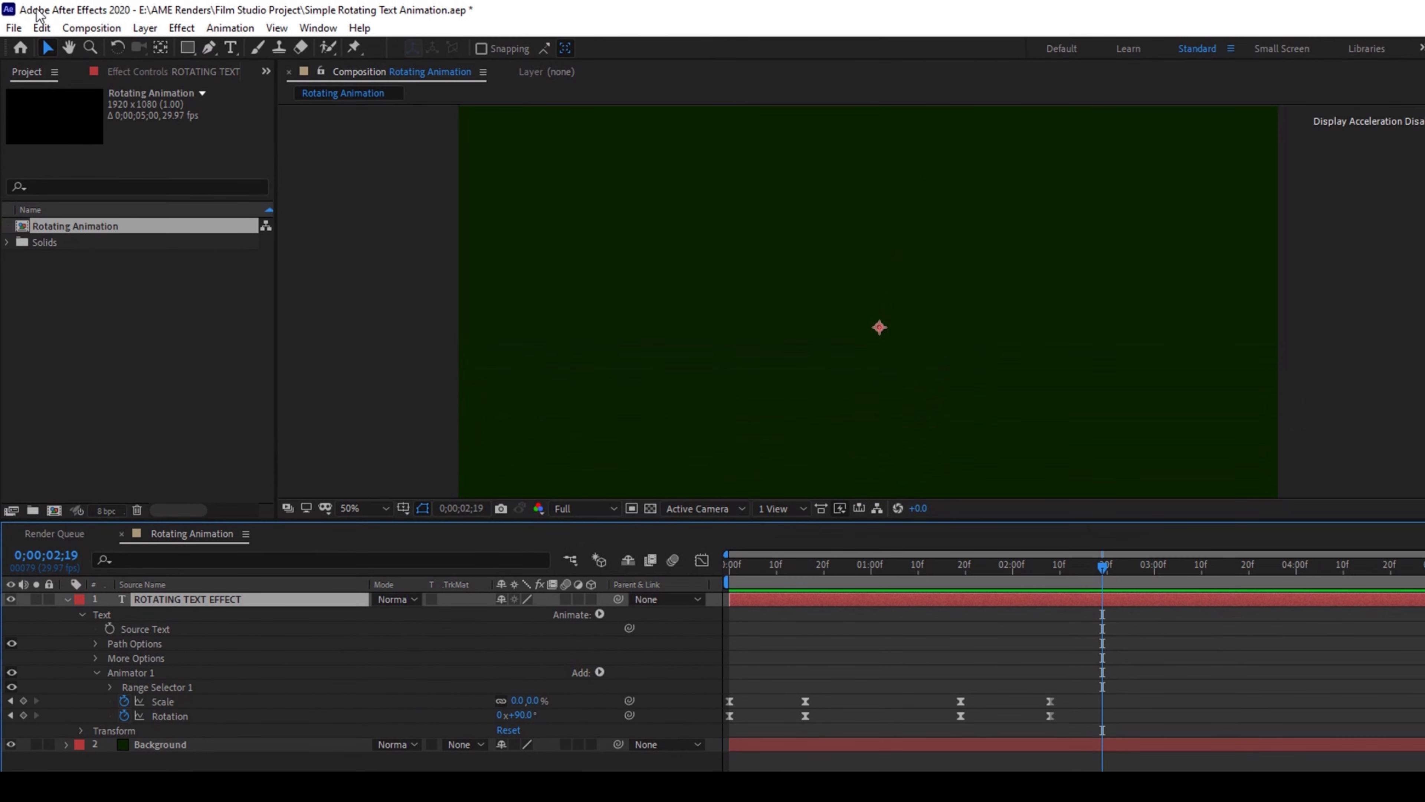
click(41, 27)
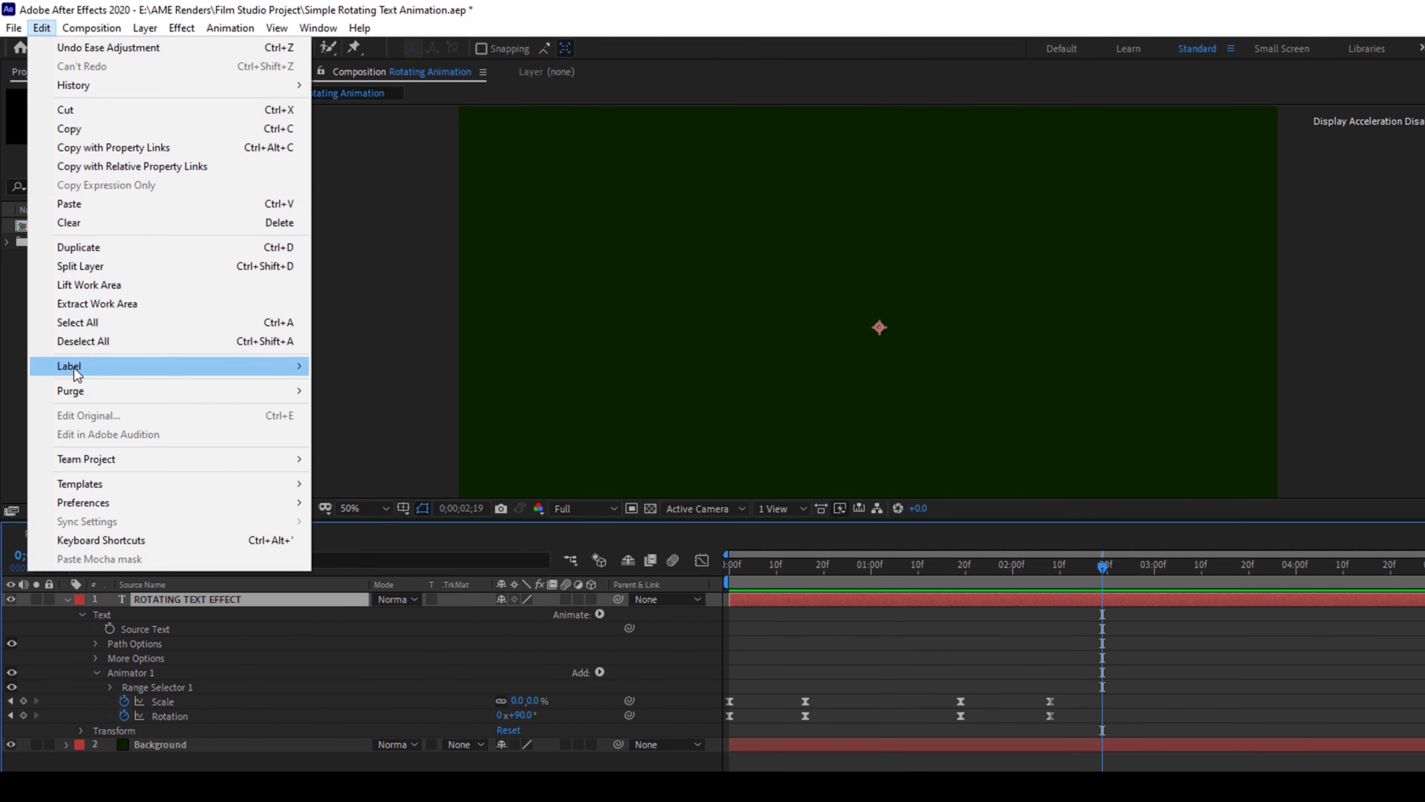
click(865, 613)
key(ctrl+d)
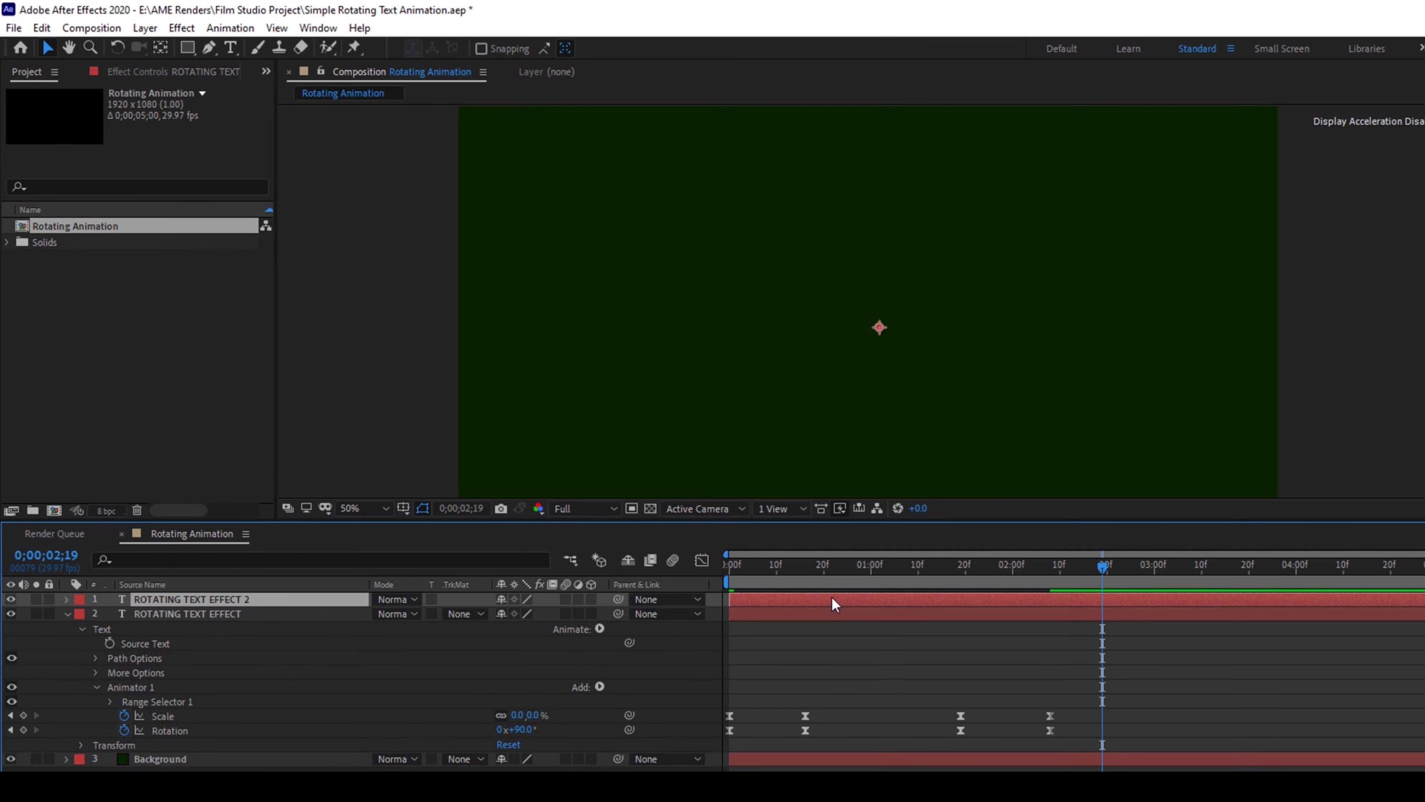
key(ctrl+d)
key(ctrl+d)
Shift the ROTATING TEXT EFFECT 2 layer to start at 0;00;00;03
click(732, 567)
key(ctrl+t)
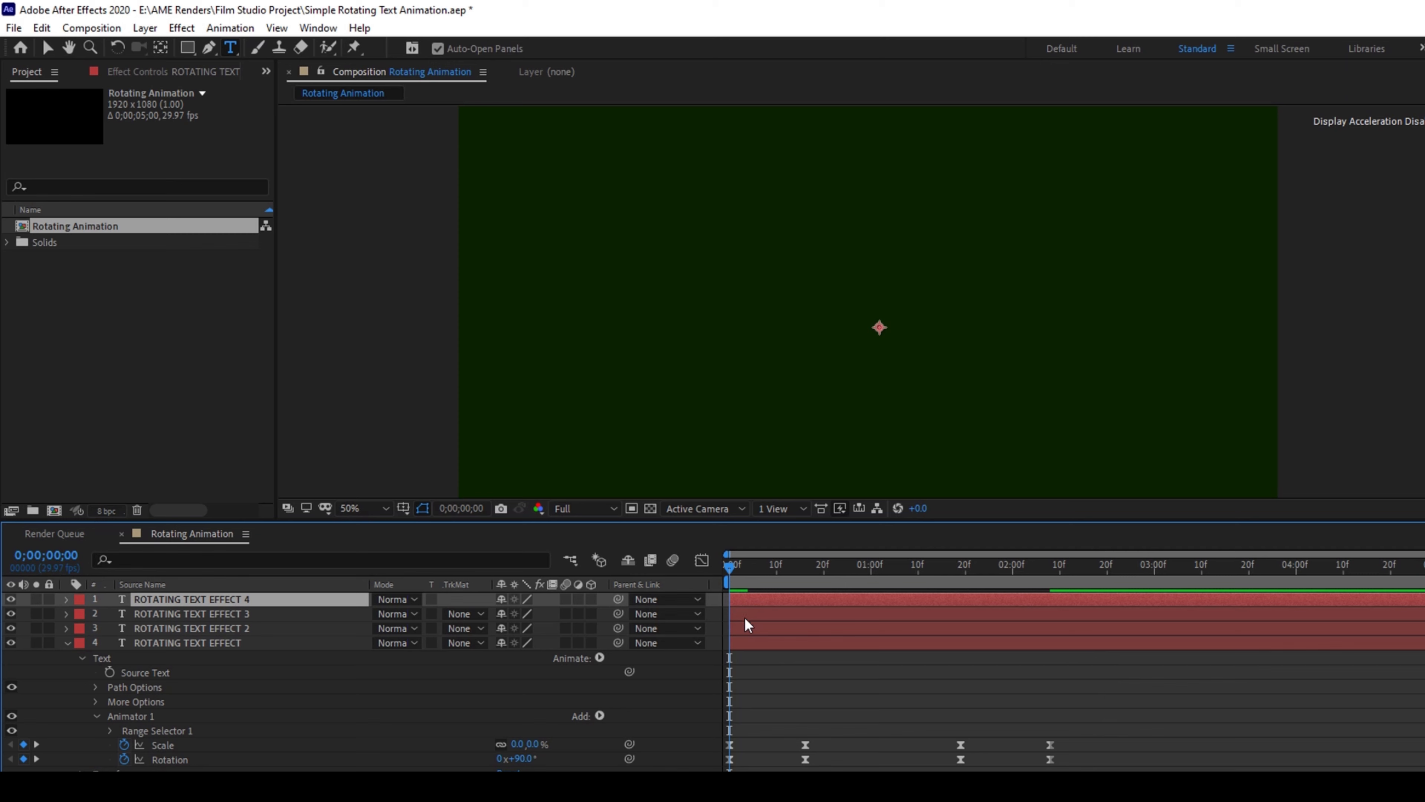
click(745, 634)
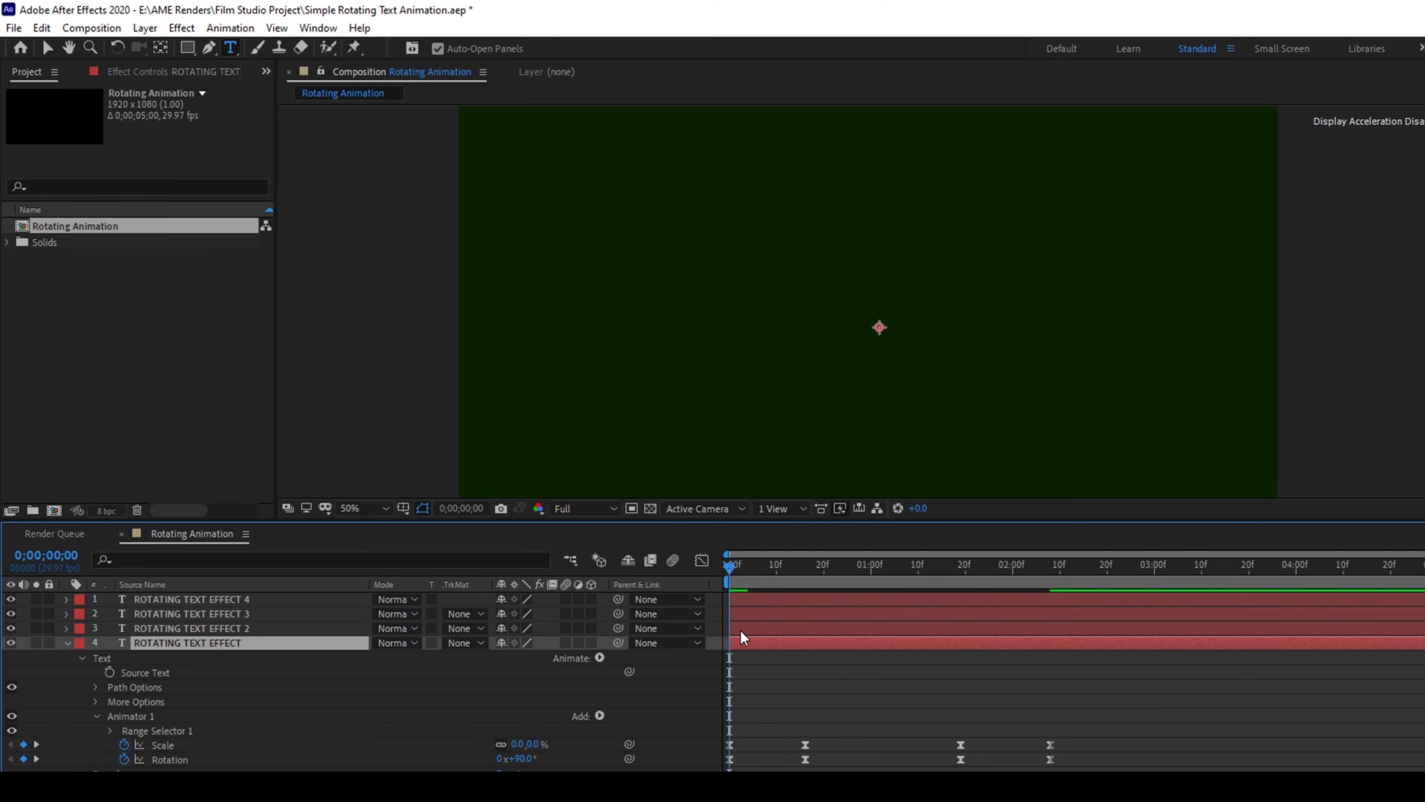
key(Page_Down)
key(Page_Down)
key(Page_Down)
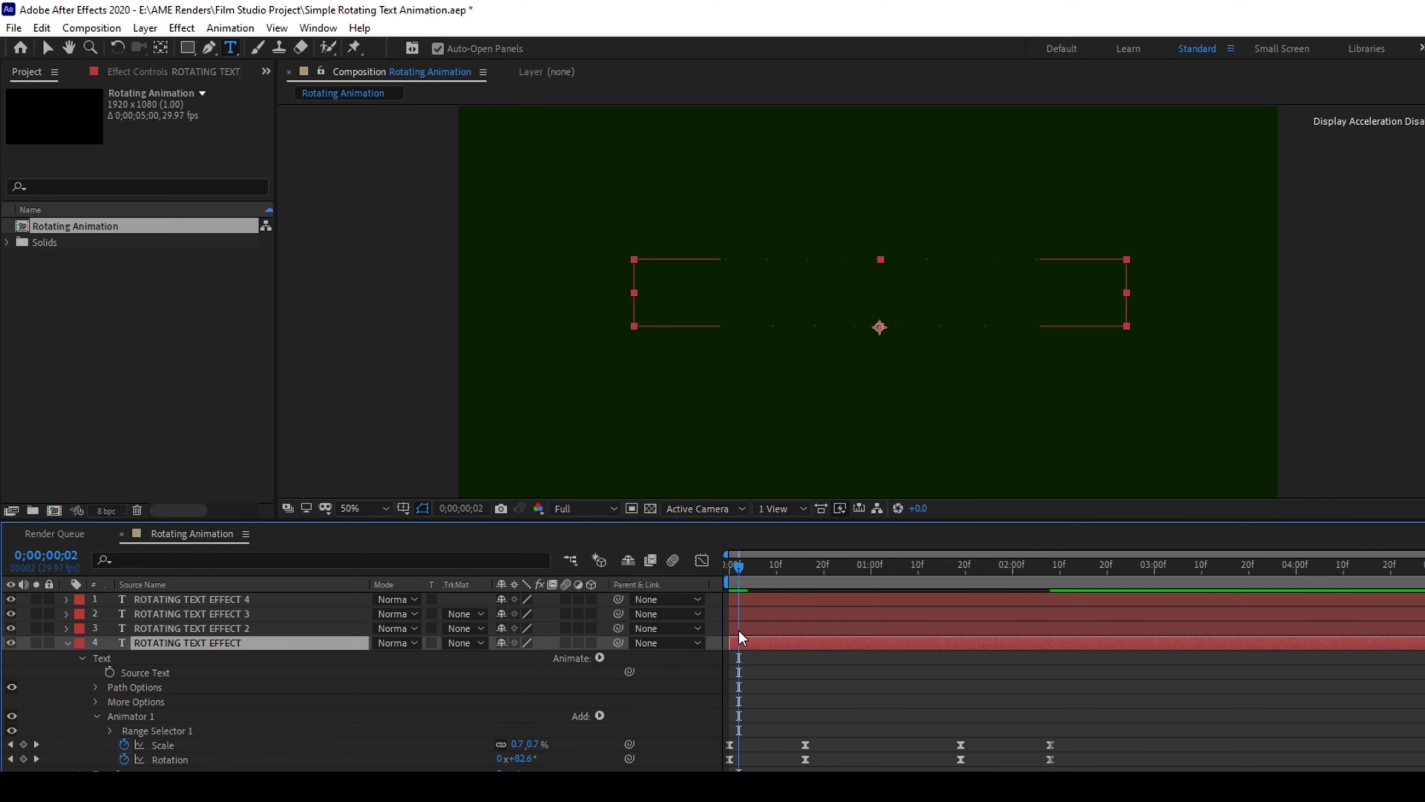
drag(739, 632, 763, 632)
Offset the ROTATING TEXT EFFECT 3 layer to start at 0;00;00;06 and ROTATING TEXT EFFECT 4 at 0;00;00;09
key(Page_Down)
key(Page_Down)
key(Page_Down)
click(753, 613)
drag(752, 613, 818, 599)
key(Page_Down)
key(Page_Down)
key(Page_Down)
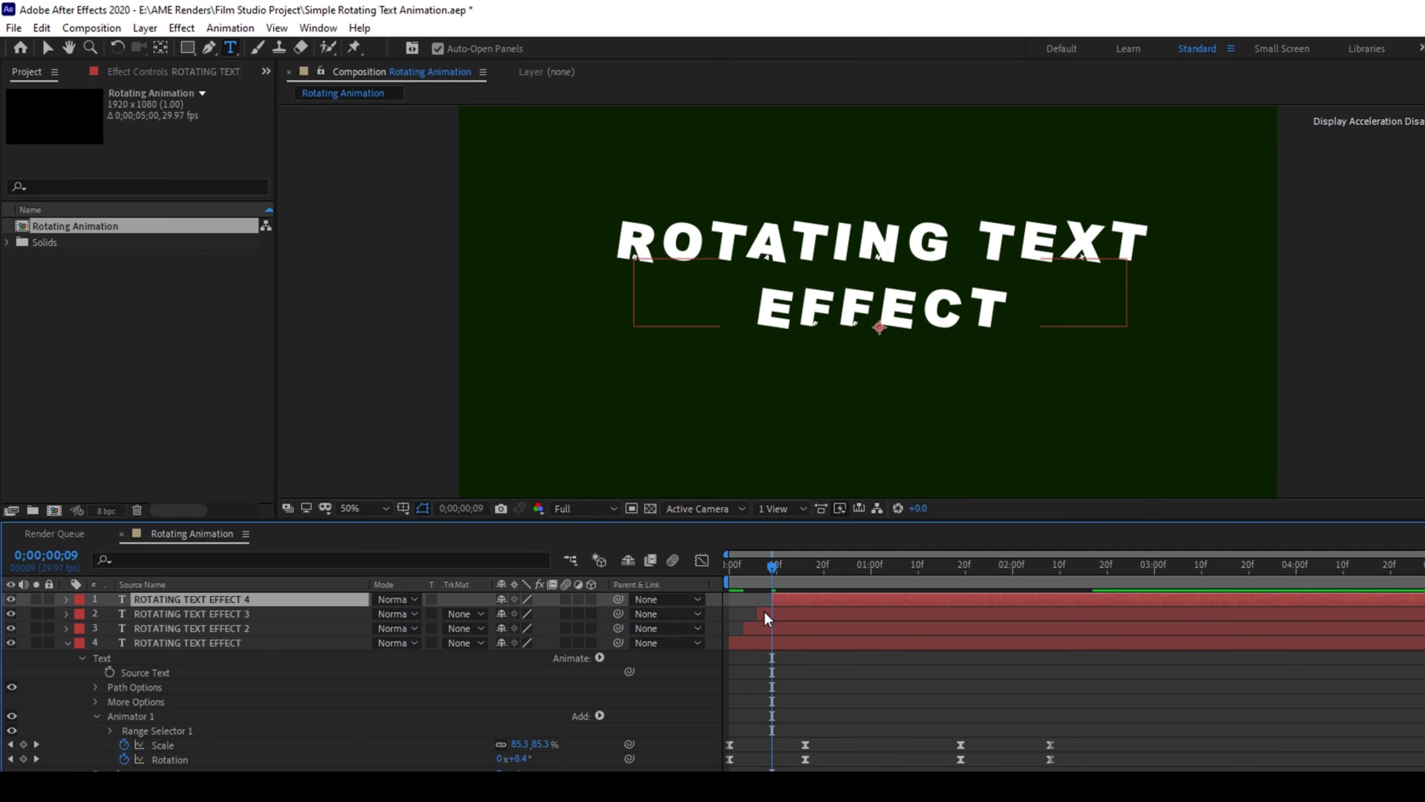
With the playhead at 0;00;00;17, change the fill colour of the ROTATING TEXT EFFECT 3 text to violet-blue
click(741, 647)
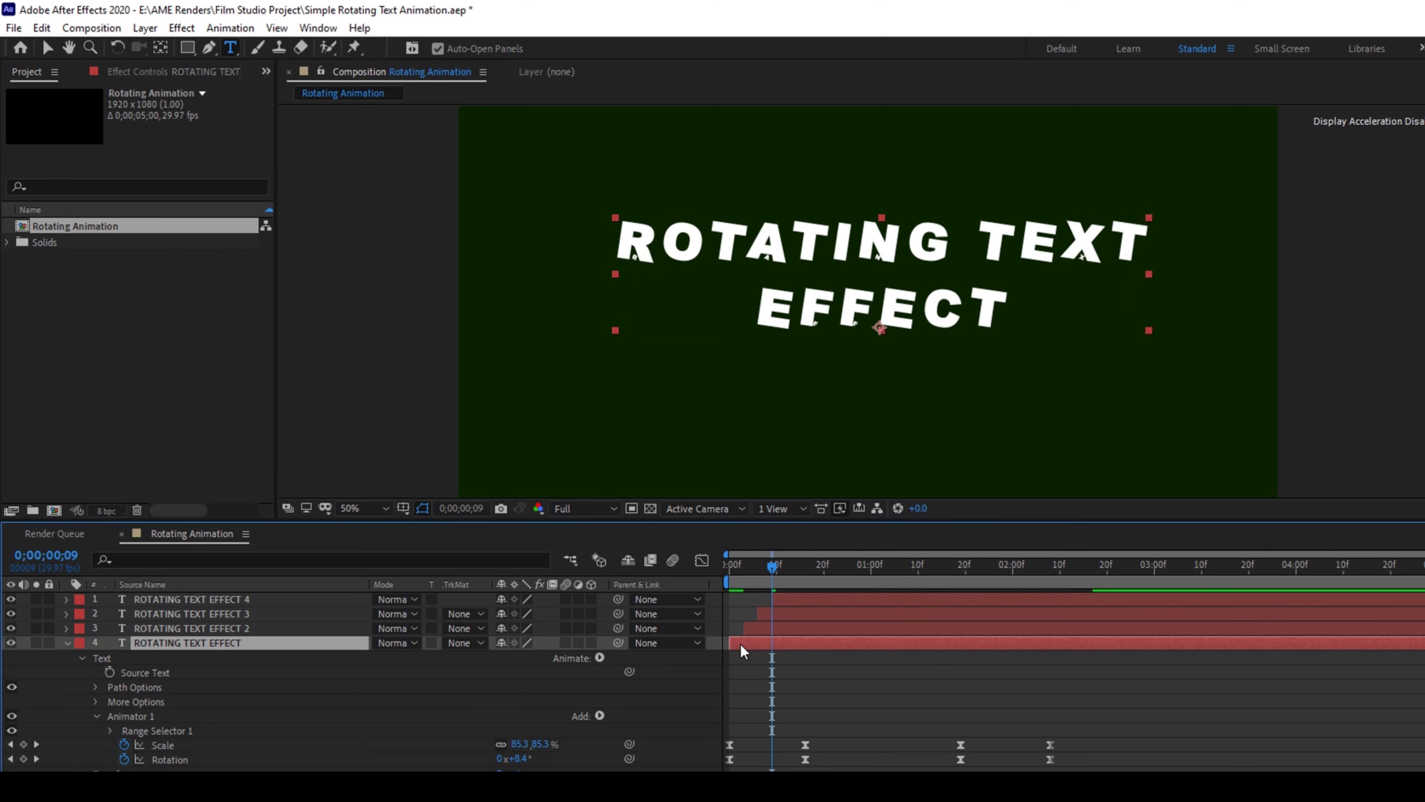
click(790, 596)
drag(771, 573, 809, 576)
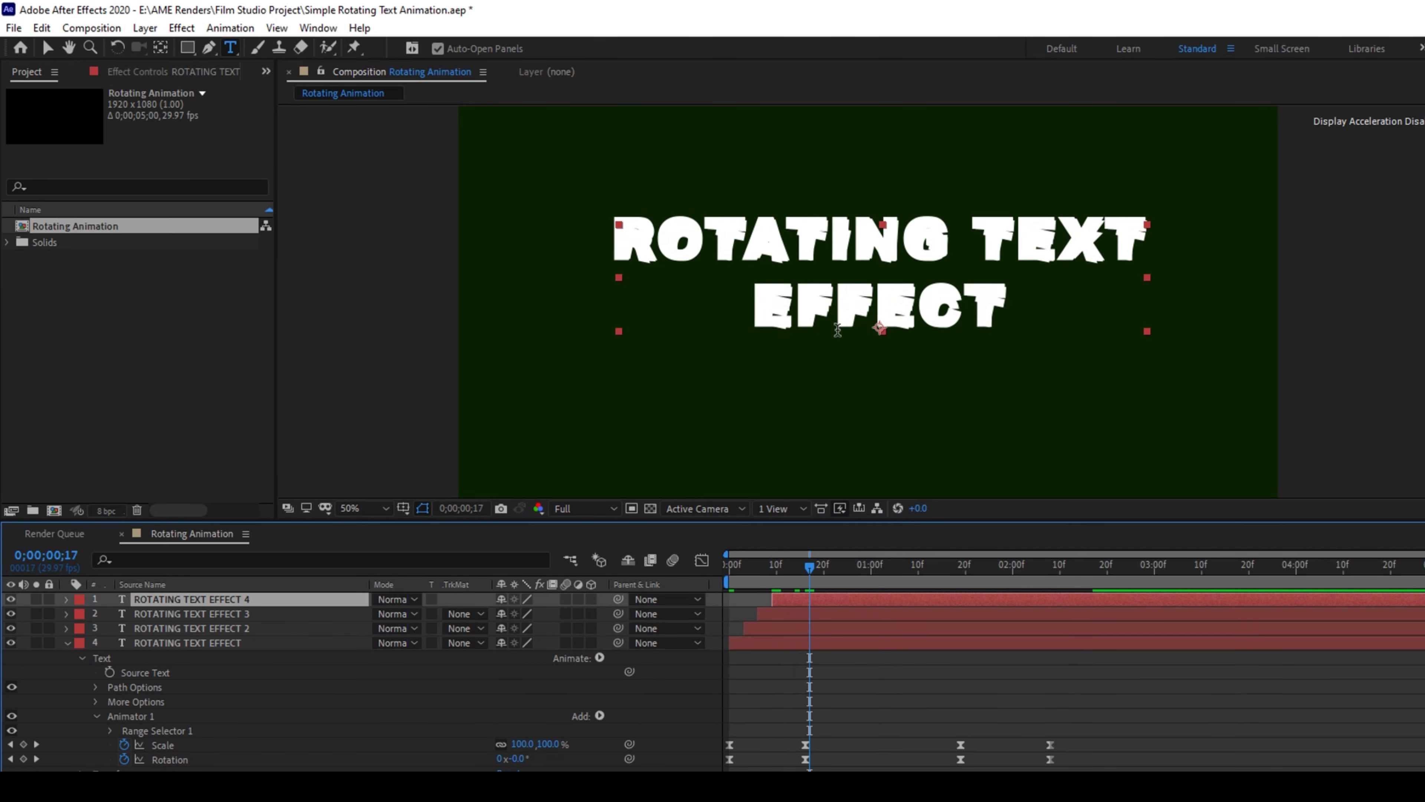
double_click(656, 606)
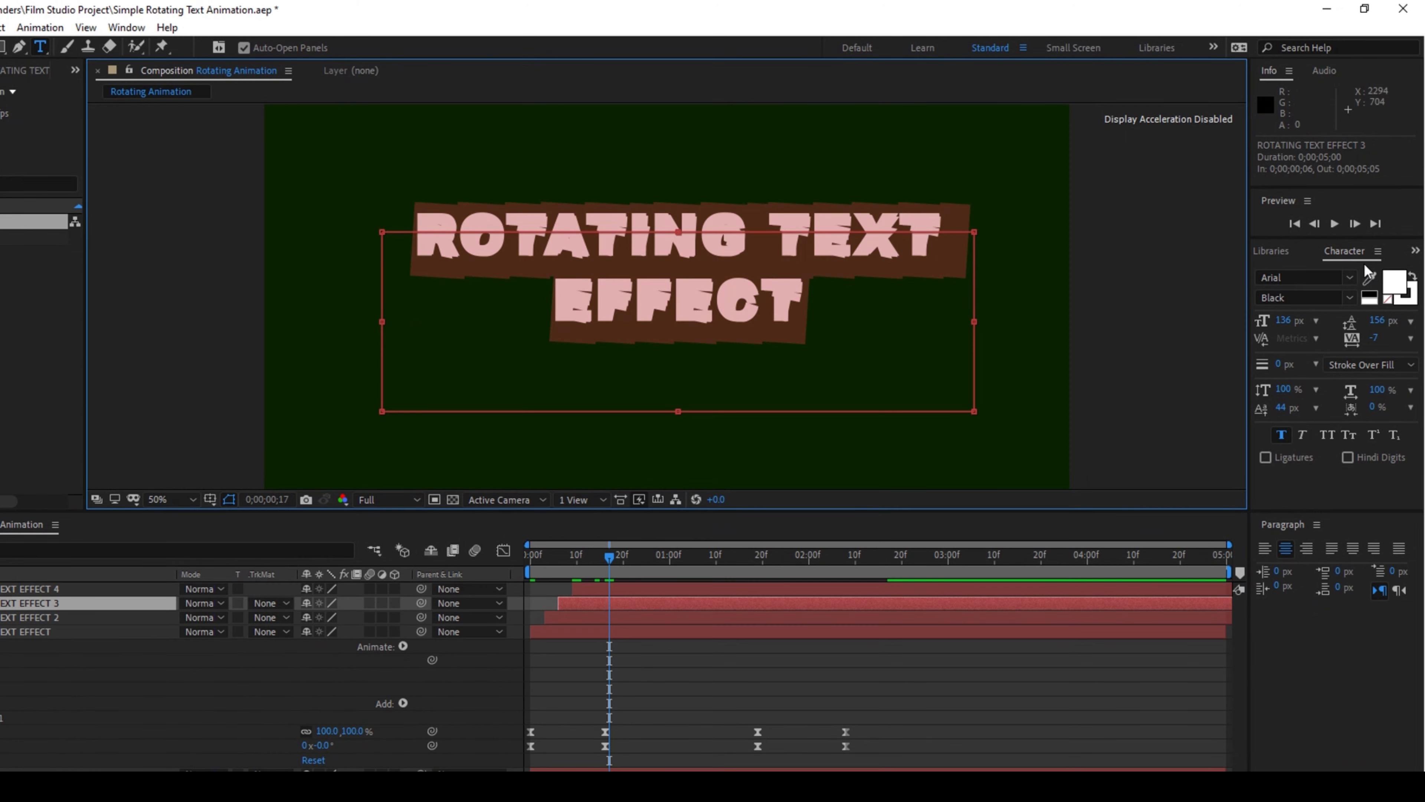
click(1398, 287)
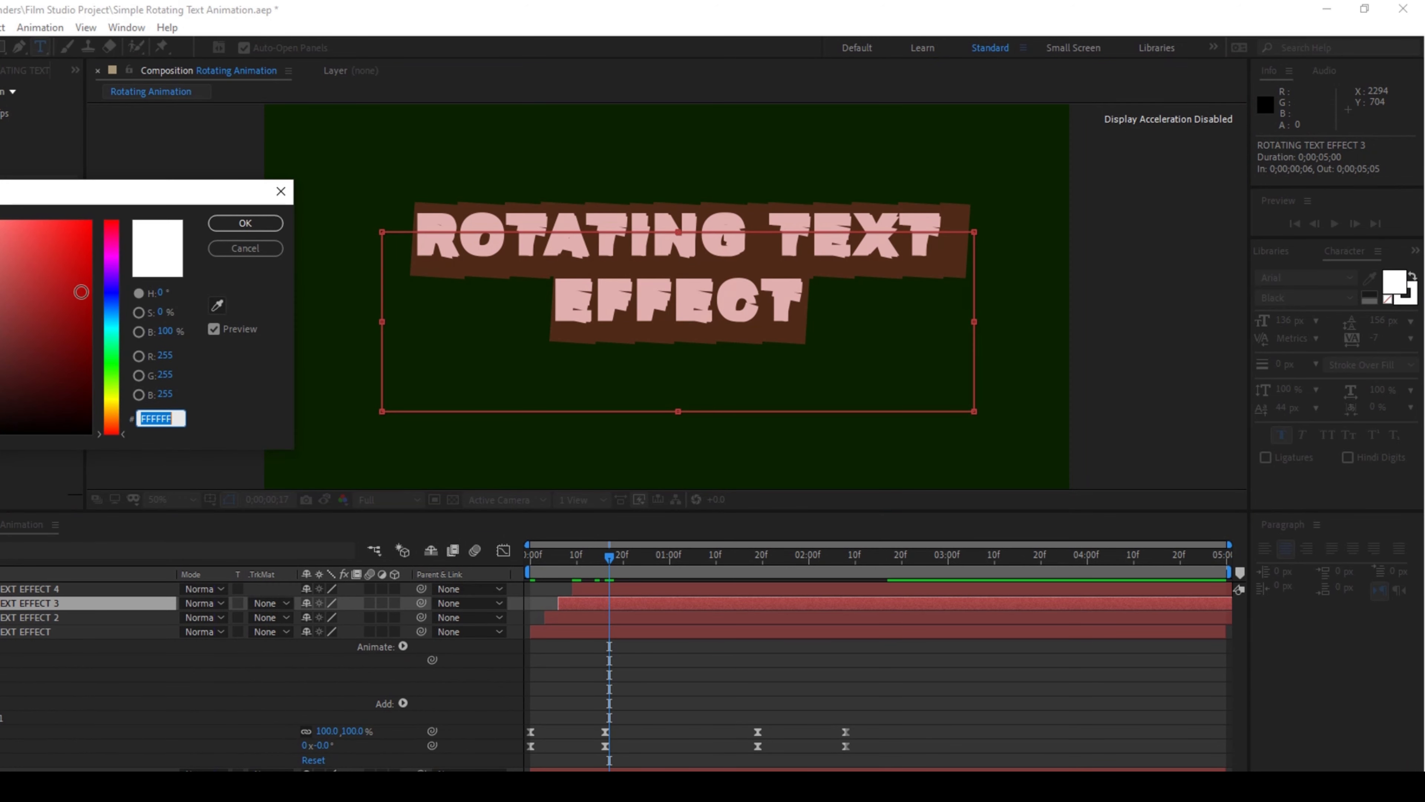
click(113, 293)
click(55, 290)
click(245, 238)
Change the fill colour of the ROTATING TEXT EFFECT 2 text to bright red
click(593, 618)
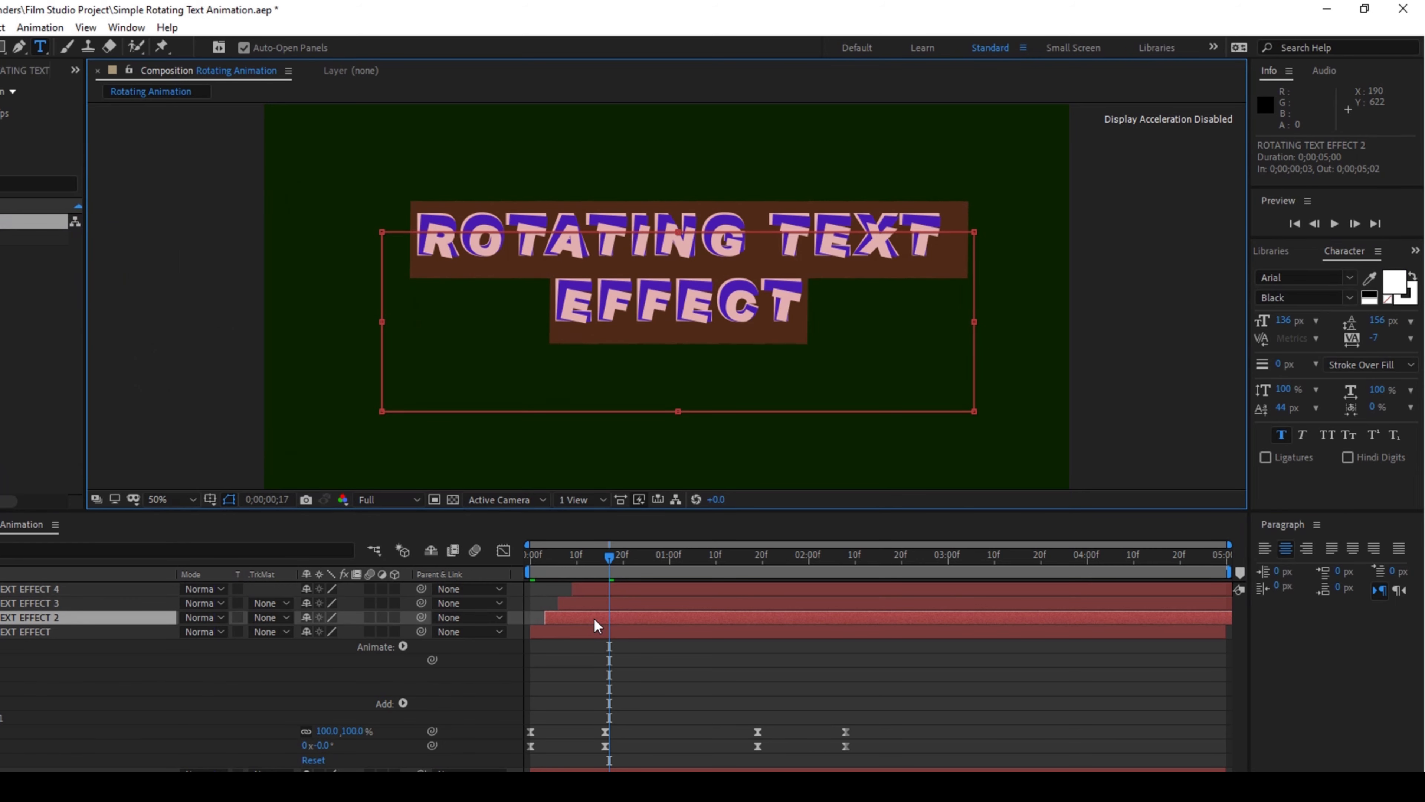
click(1396, 284)
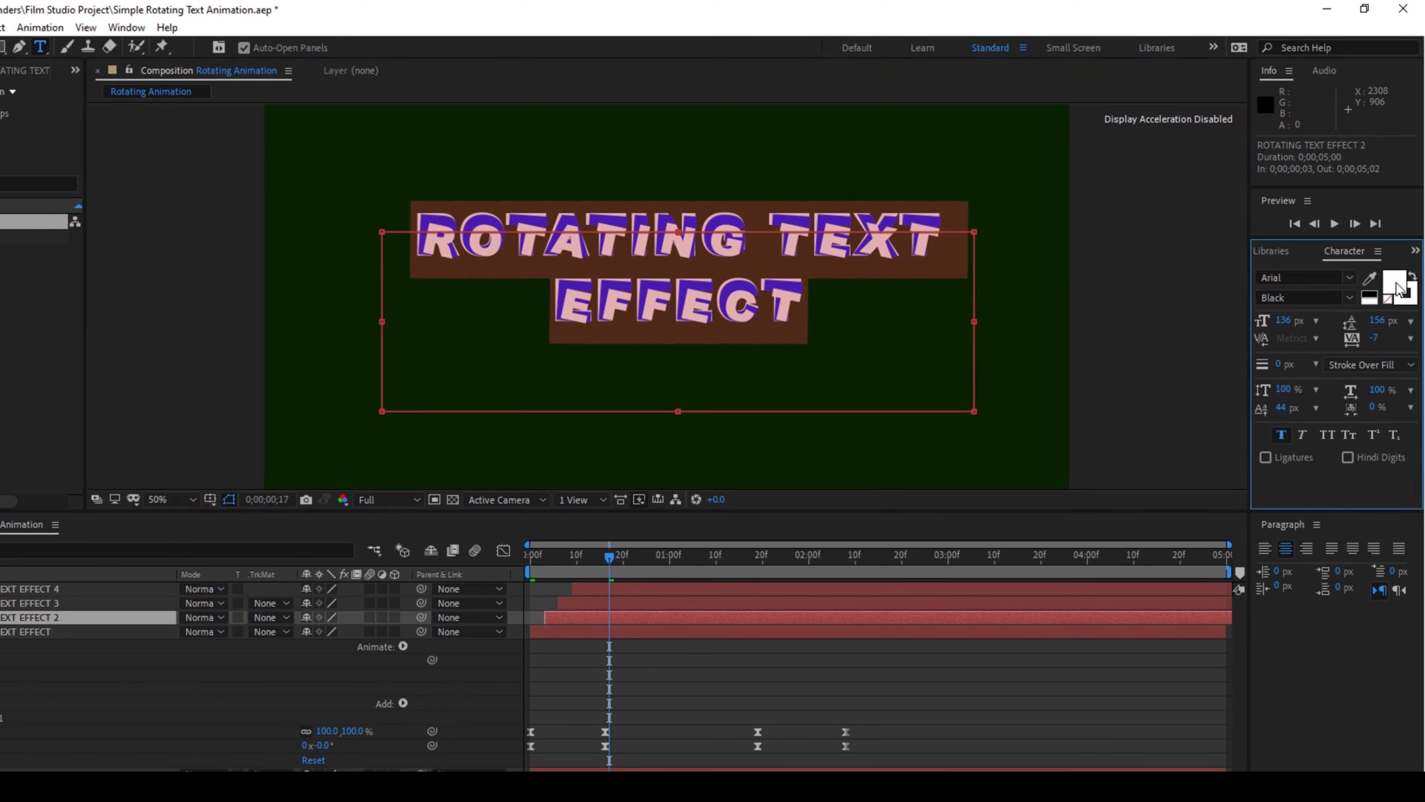
drag(112, 269, 115, 190)
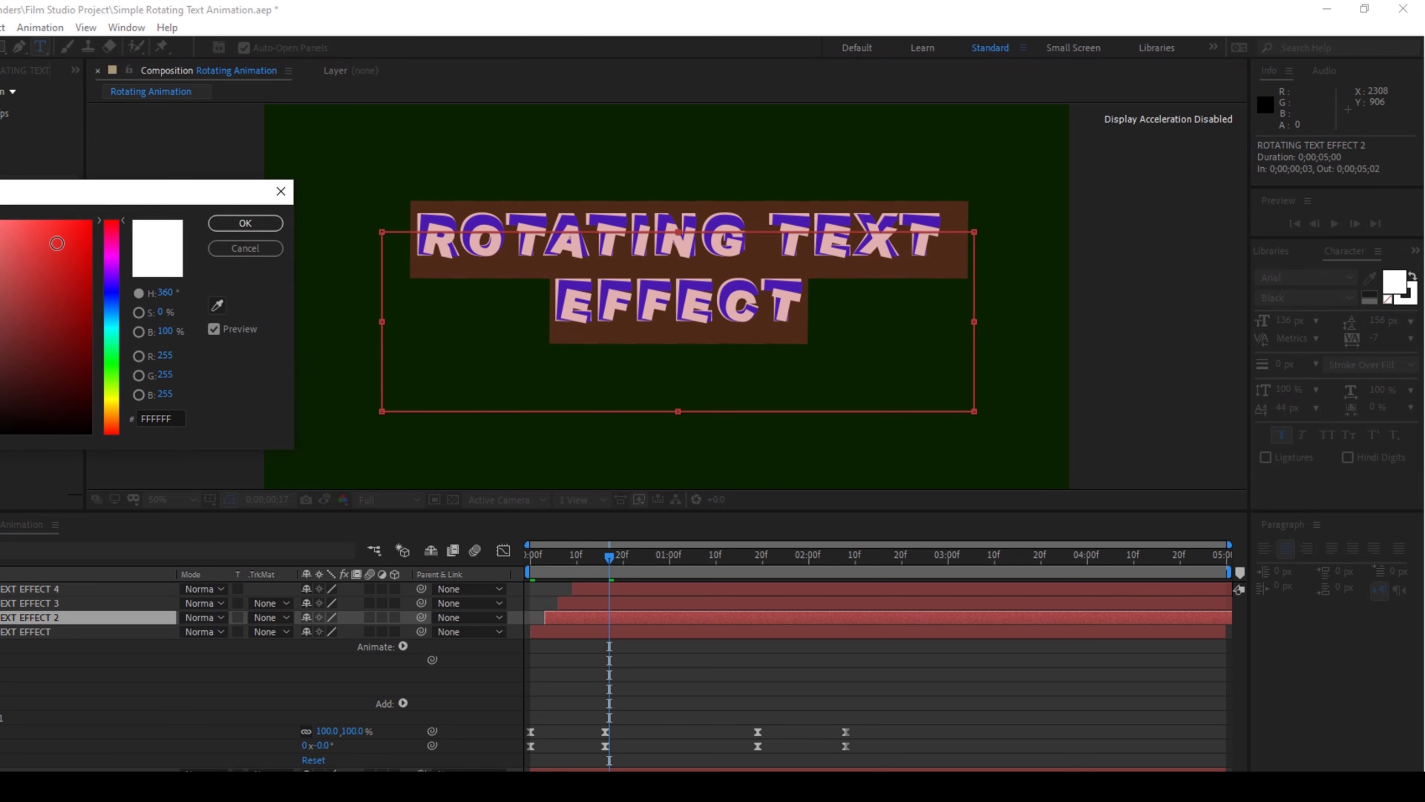
drag(51, 235, 155, 213)
click(240, 220)
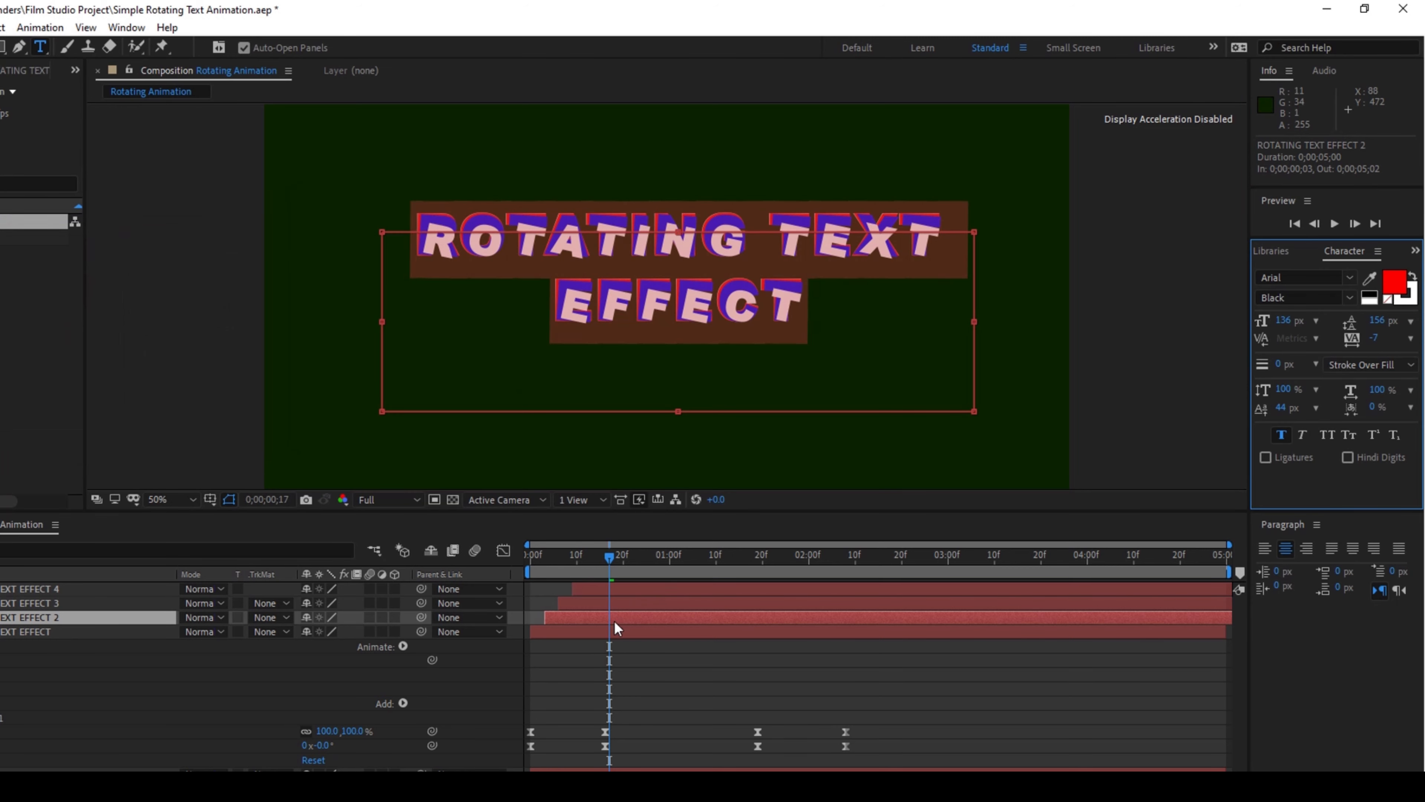
Change the fill colour of the original ROTATING TEXT EFFECT text to bright green
click(607, 632)
click(1395, 283)
click(111, 363)
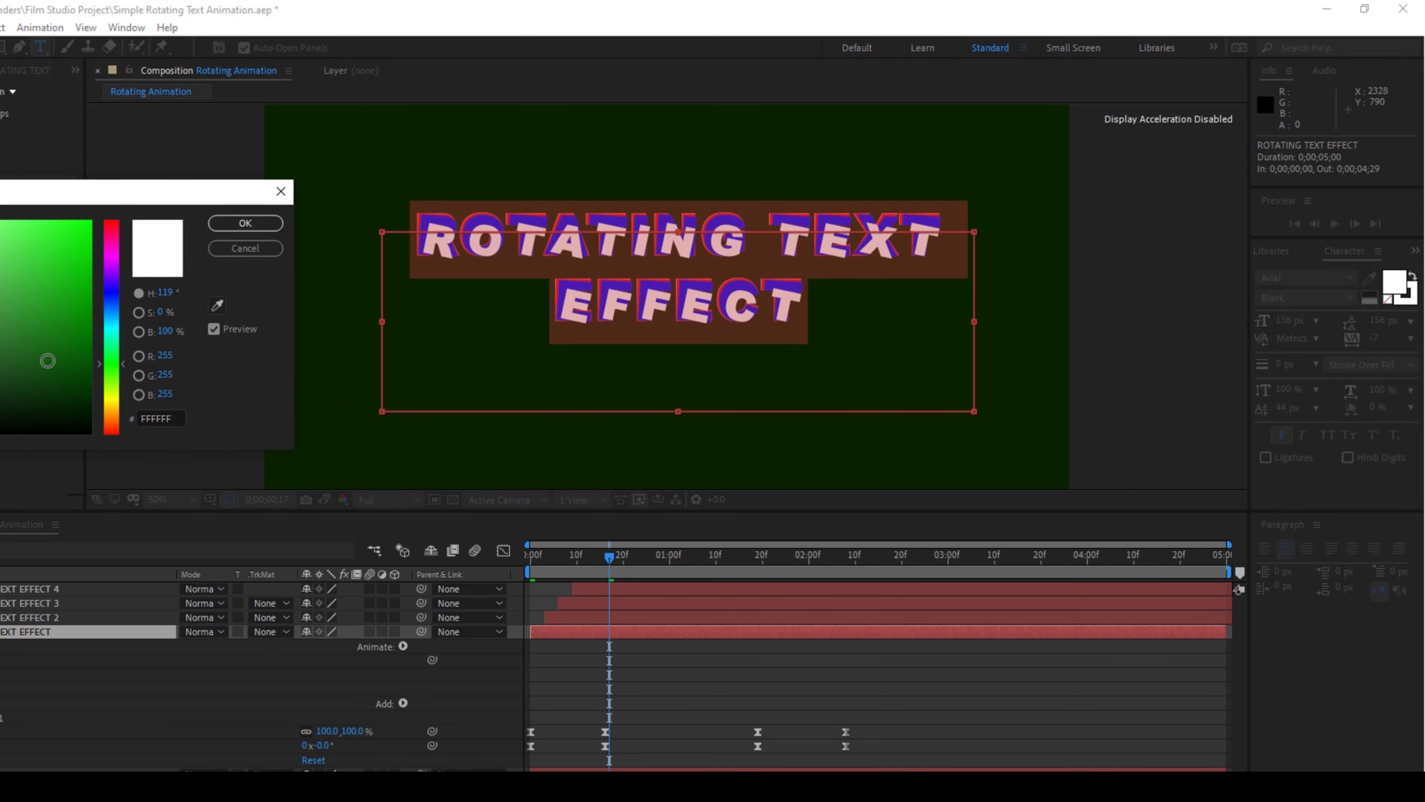
drag(48, 361, 140, 167)
click(245, 223)
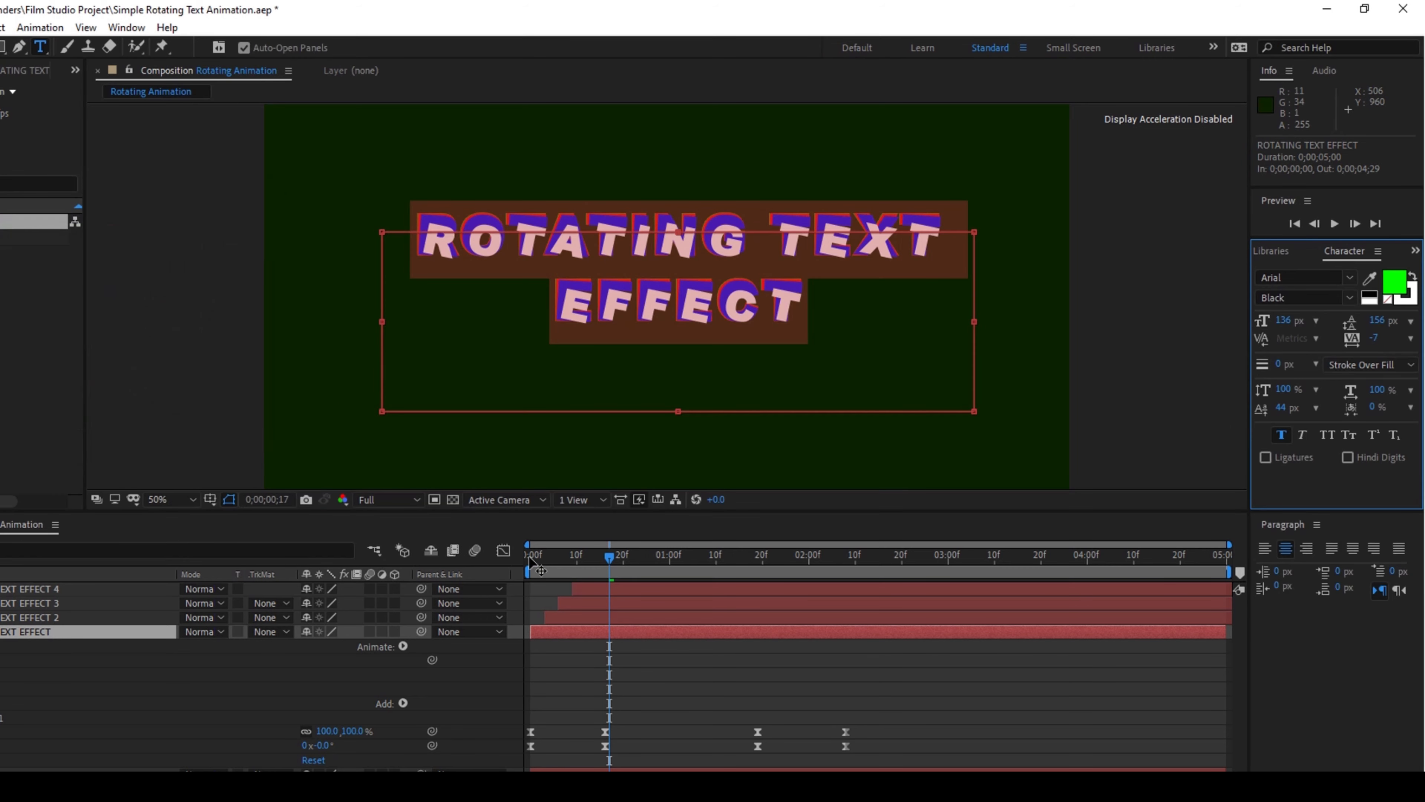
Play the composition from the start to check the staggered, coloured text layers
key(Home)
key(space)
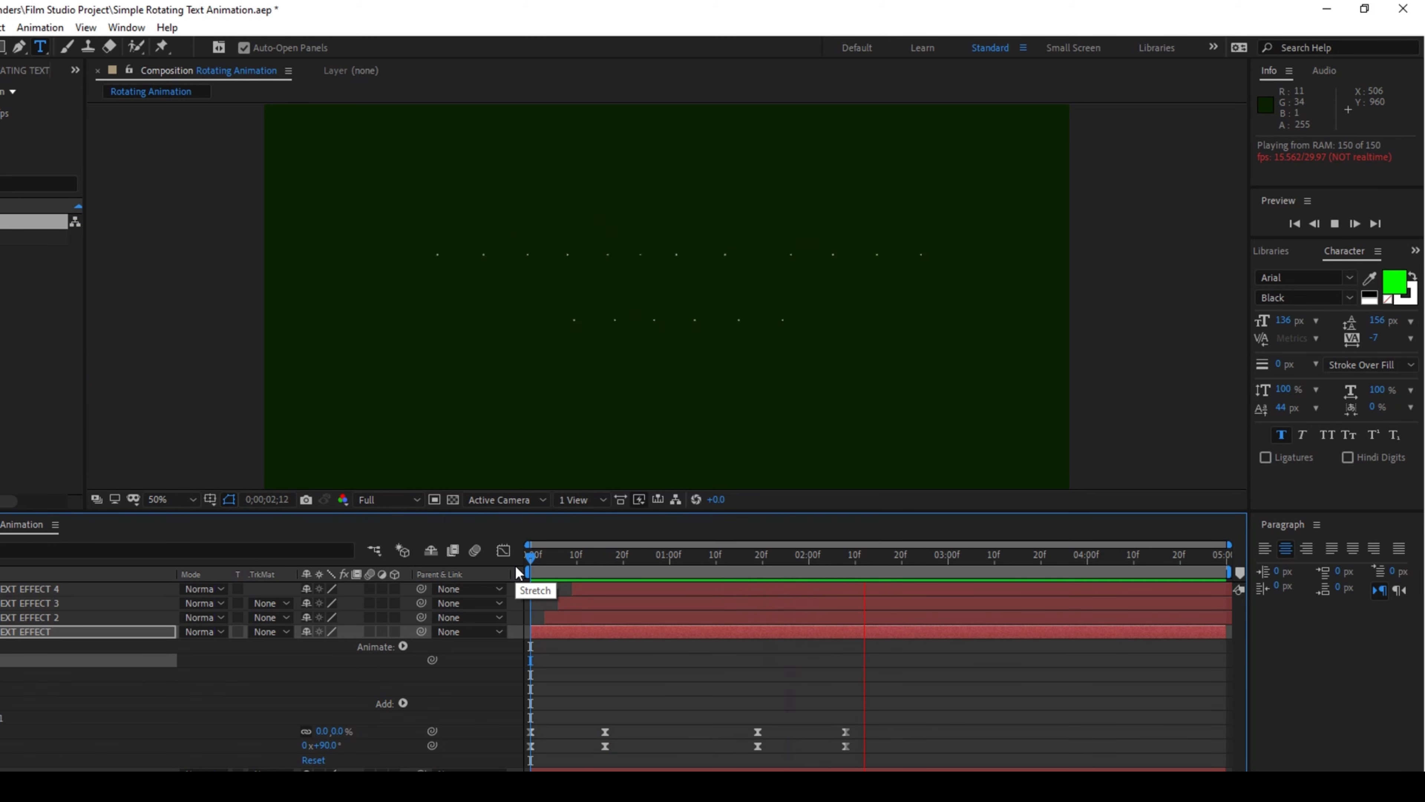
Replay the full animation from the beginning of the timeline and stop the playback
click(533, 564)
key(space)
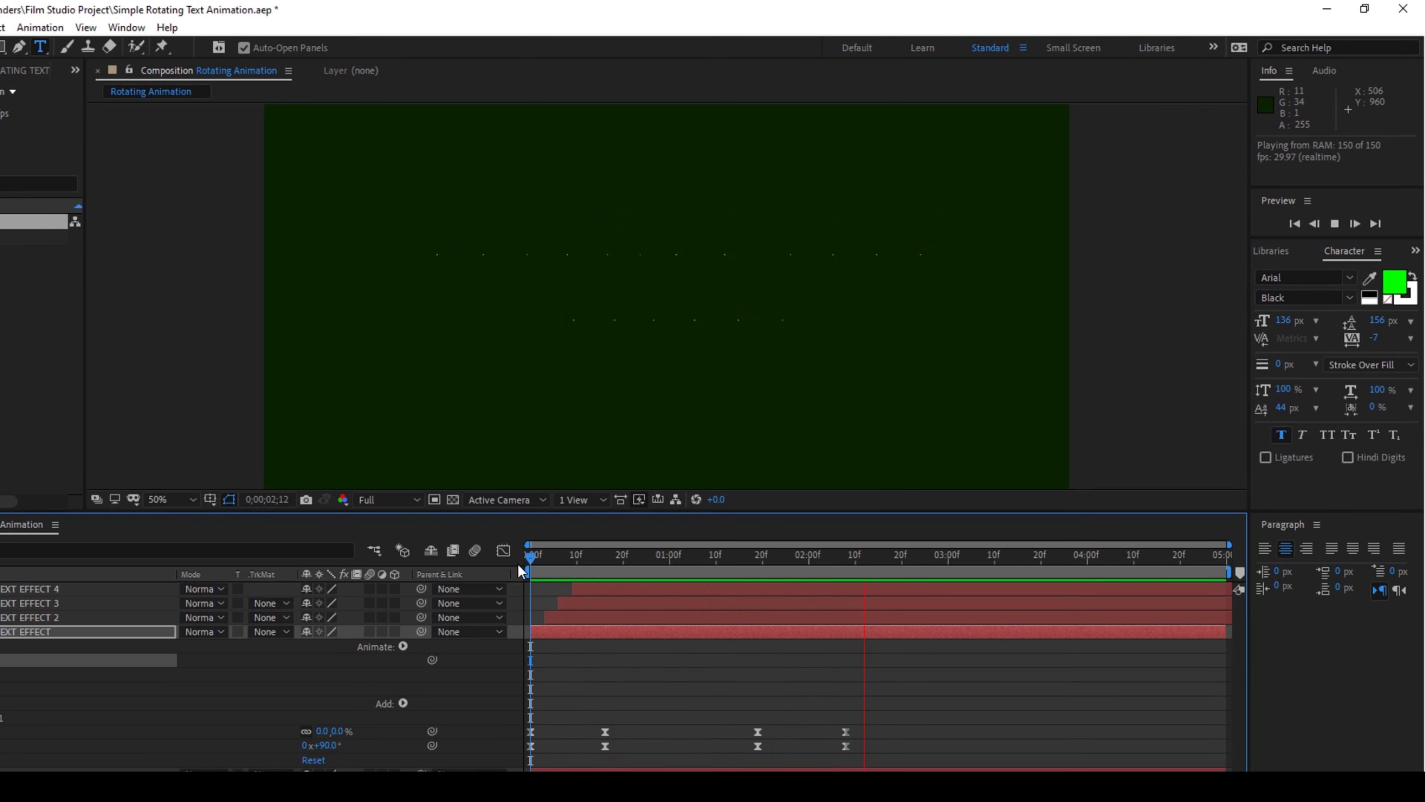
key(space)
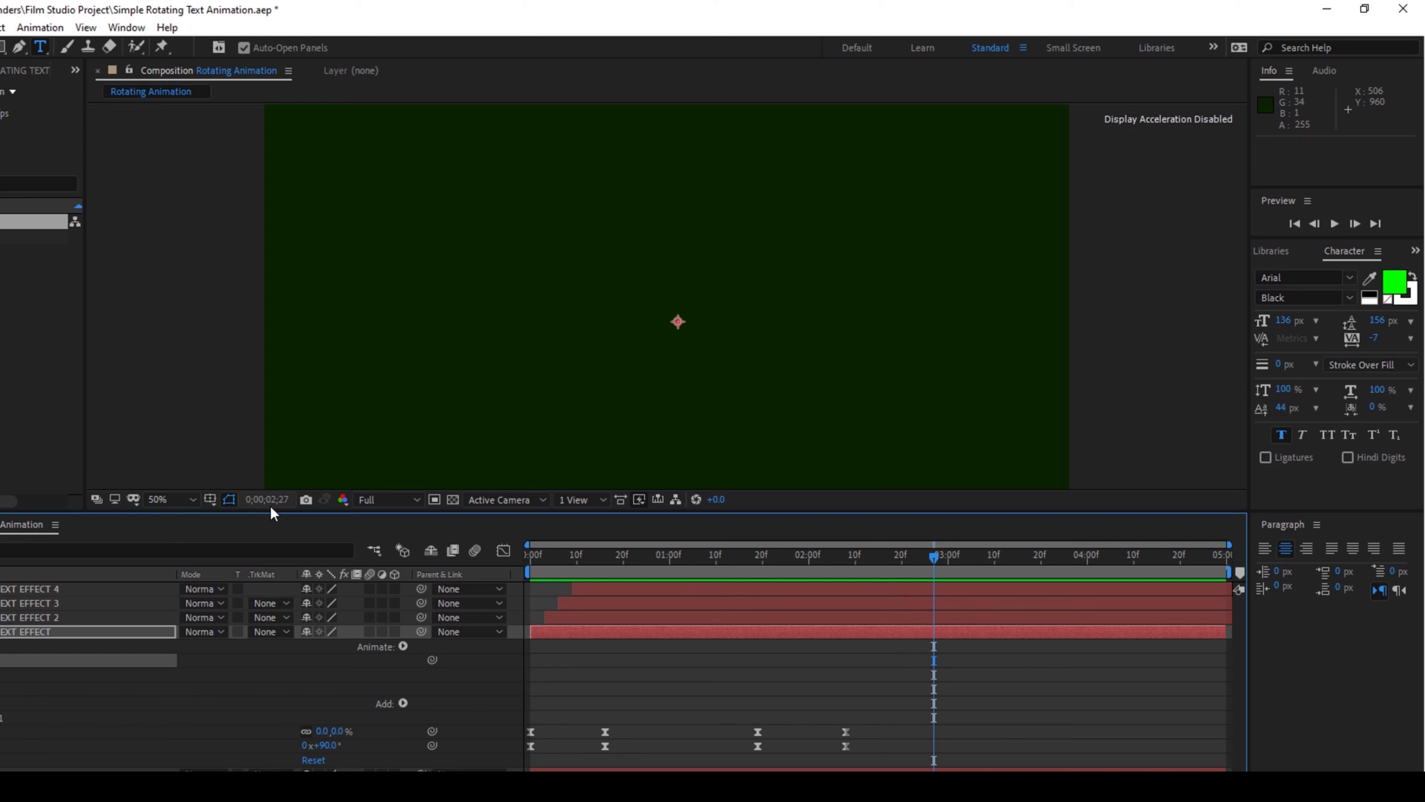
Enable motion blur for all four ROTATING TEXT EFFECT layers and for the composition
click(369, 588)
click(369, 602)
click(369, 617)
click(369, 631)
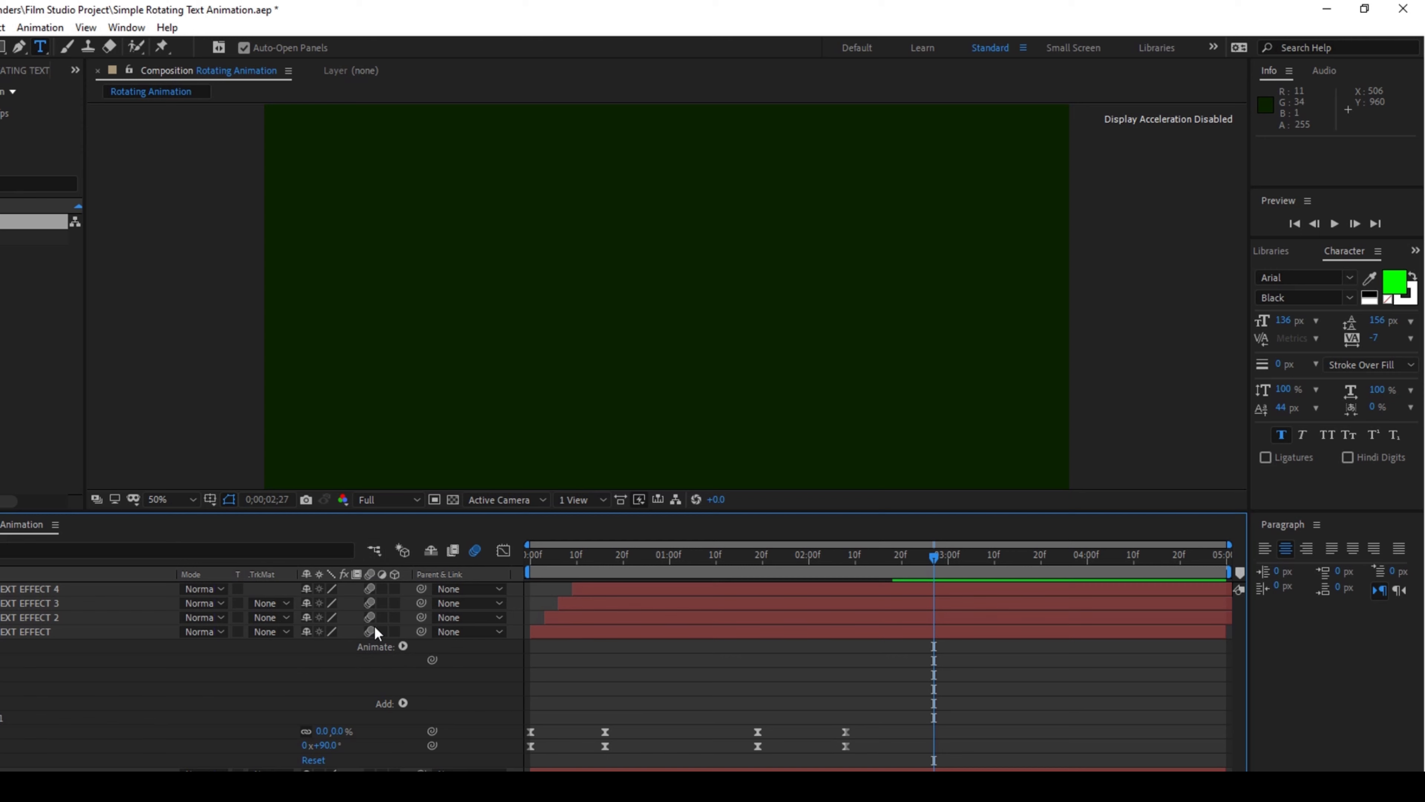
right_click(430, 573)
mouse_move(463, 627)
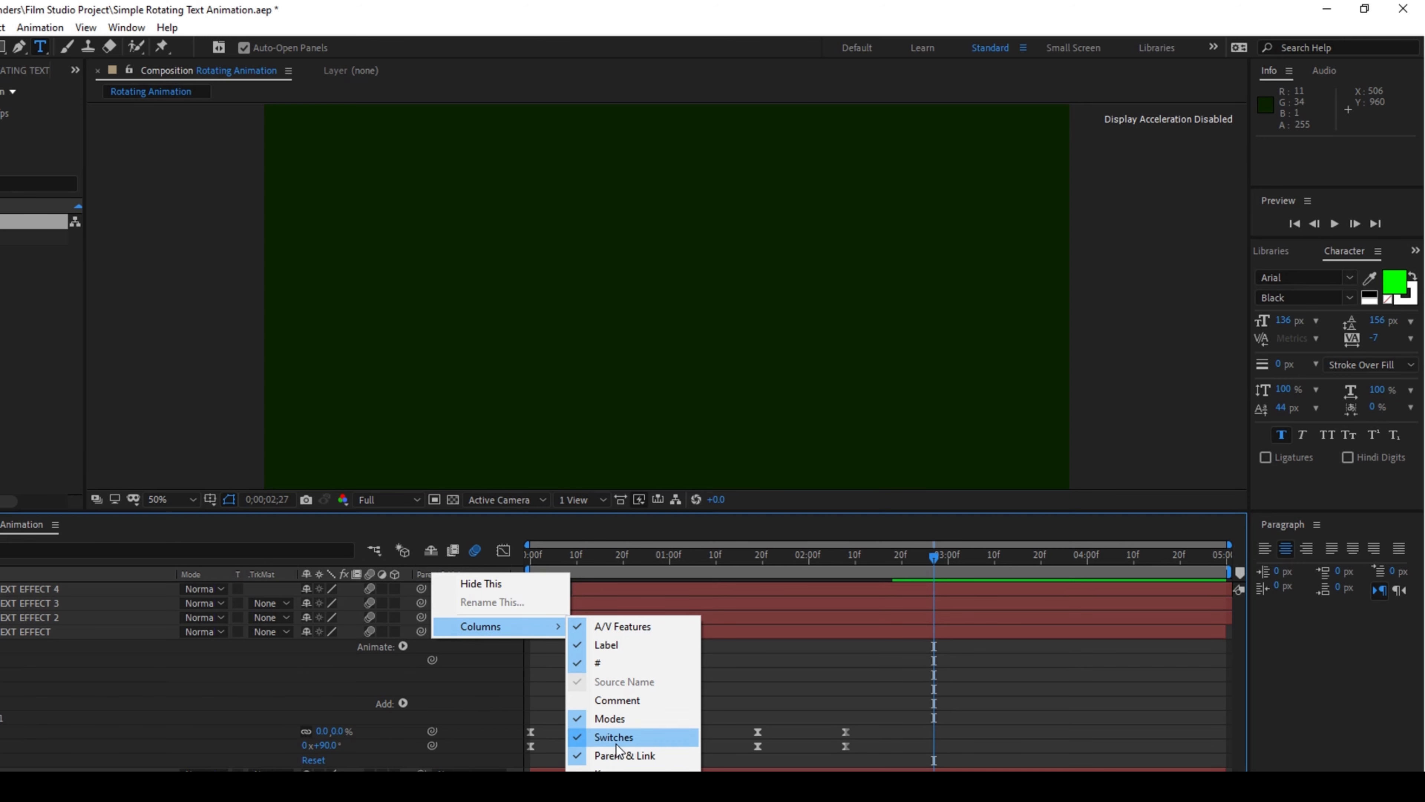
click(472, 539)
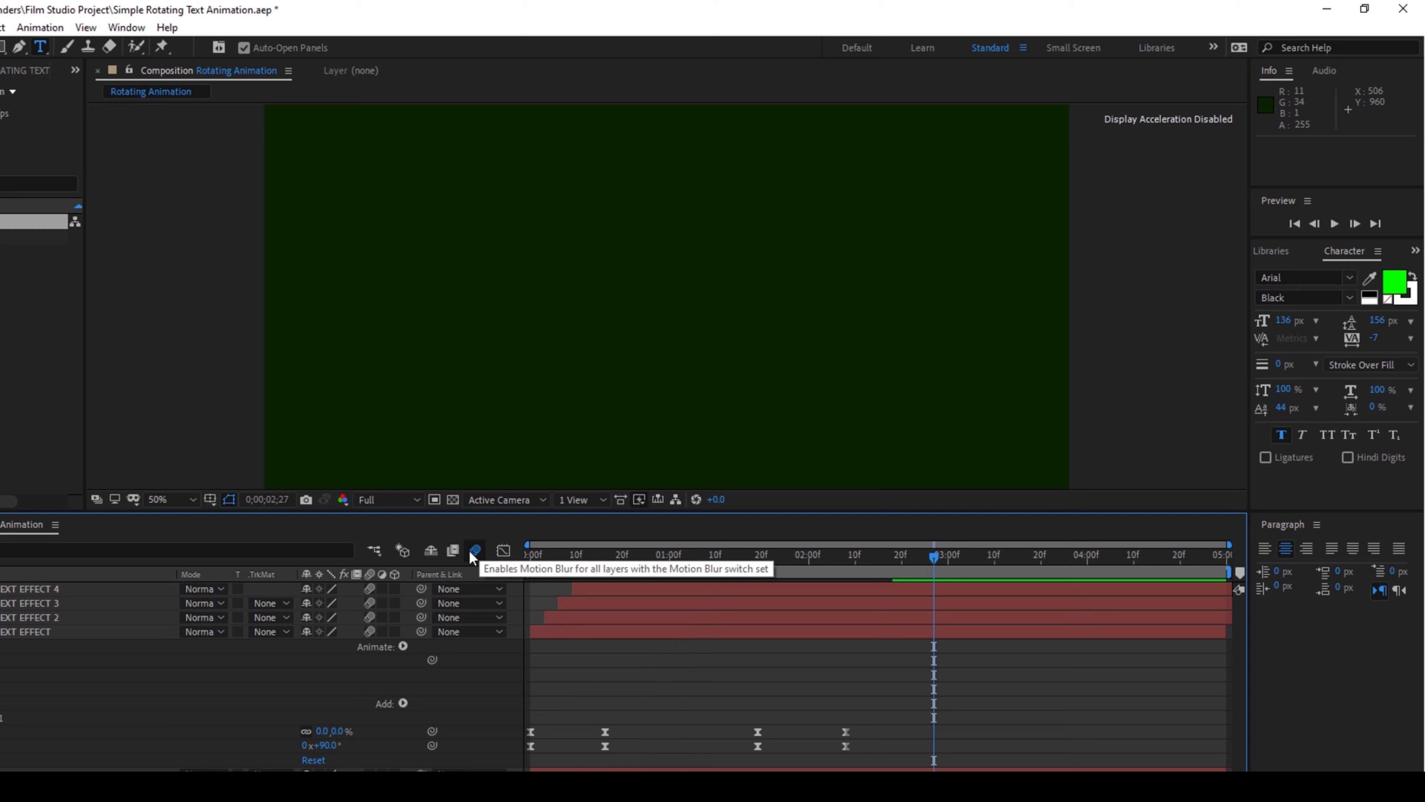
Preview the text animation with motion blur from the start of the timeline
click(531, 559)
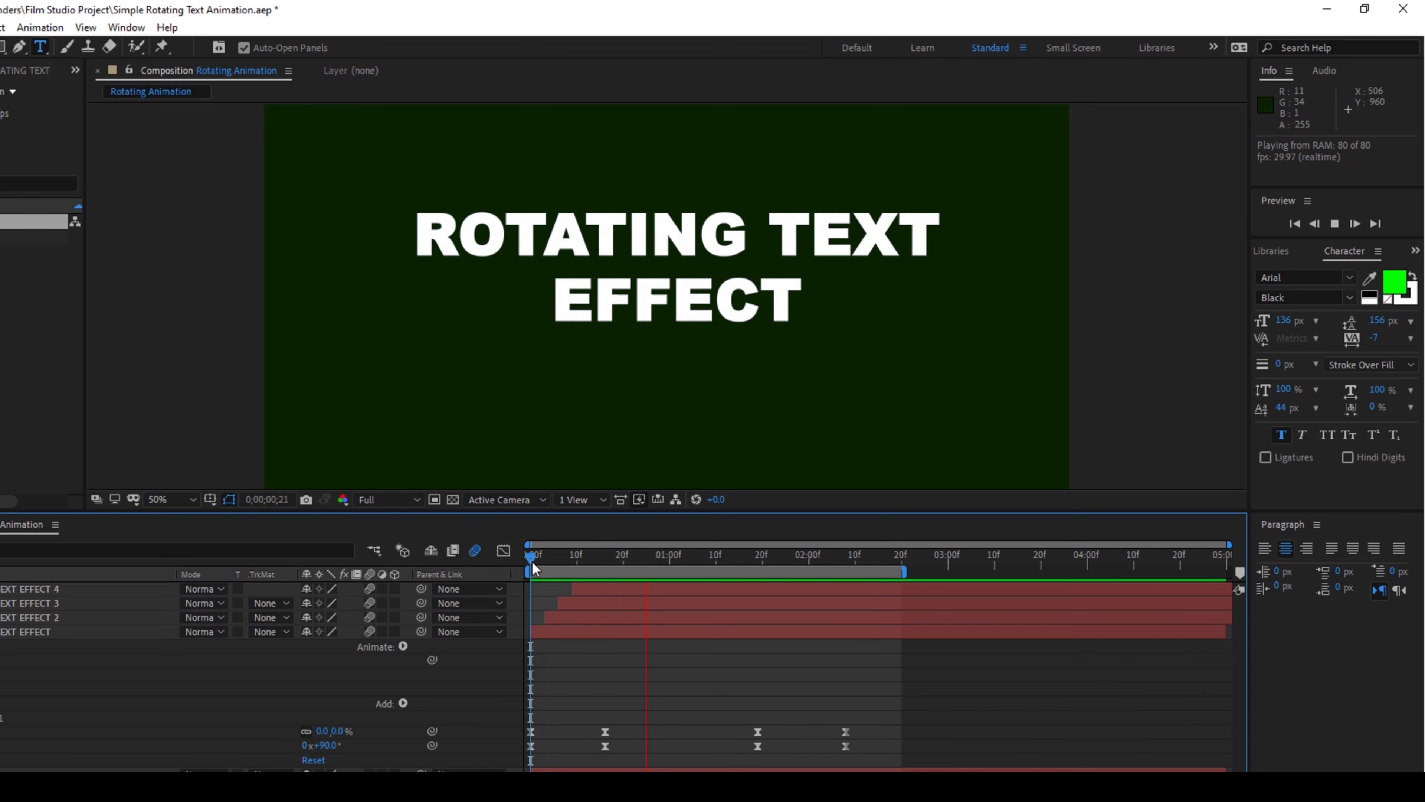